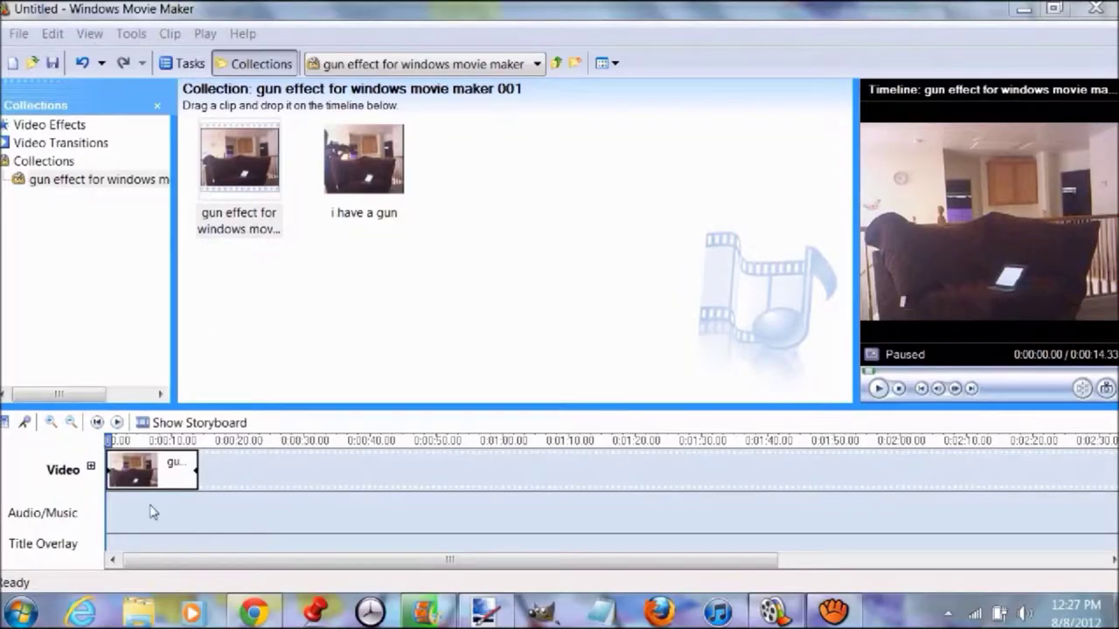
Step: Preview the gun clip around the firing moment and trim its end to 9.20 seconds
left_click_drag(108, 442, 117, 443)
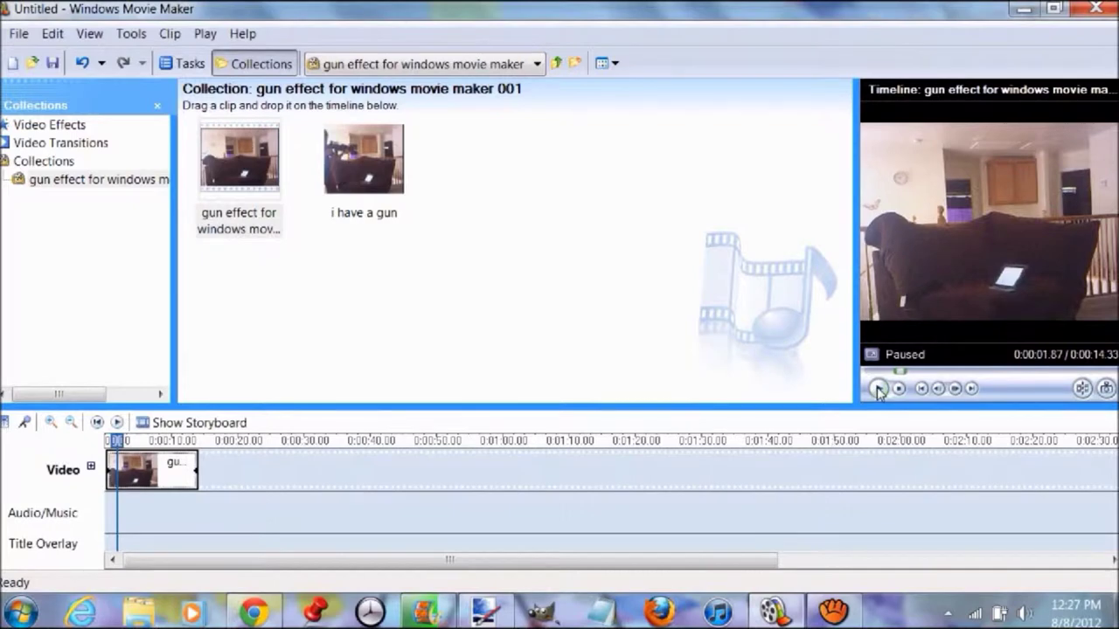
key("space")
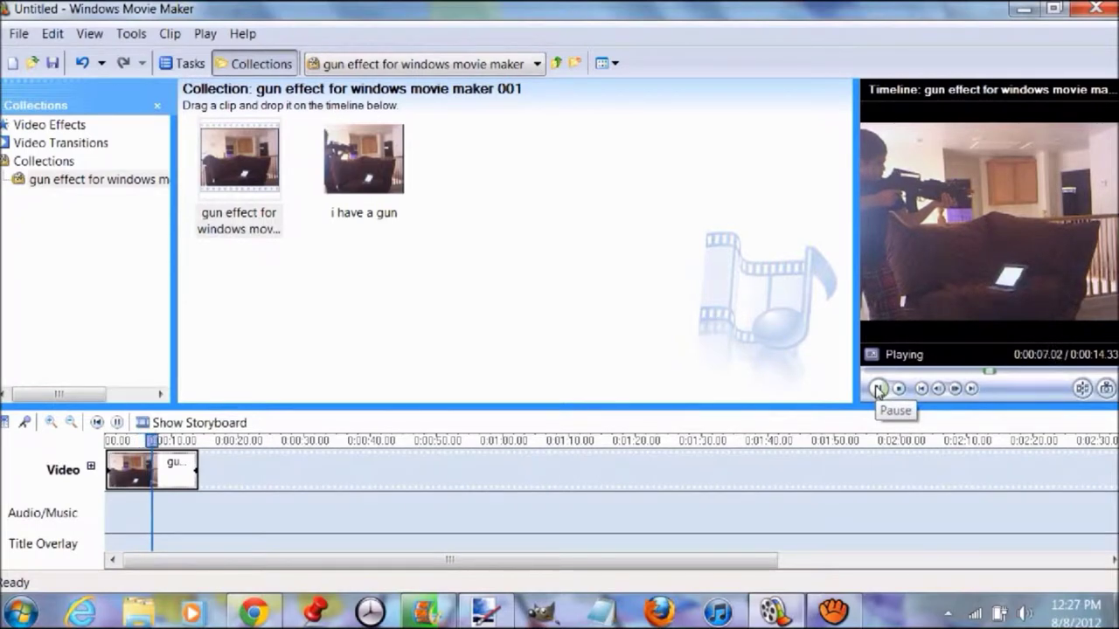
left_click(878, 389)
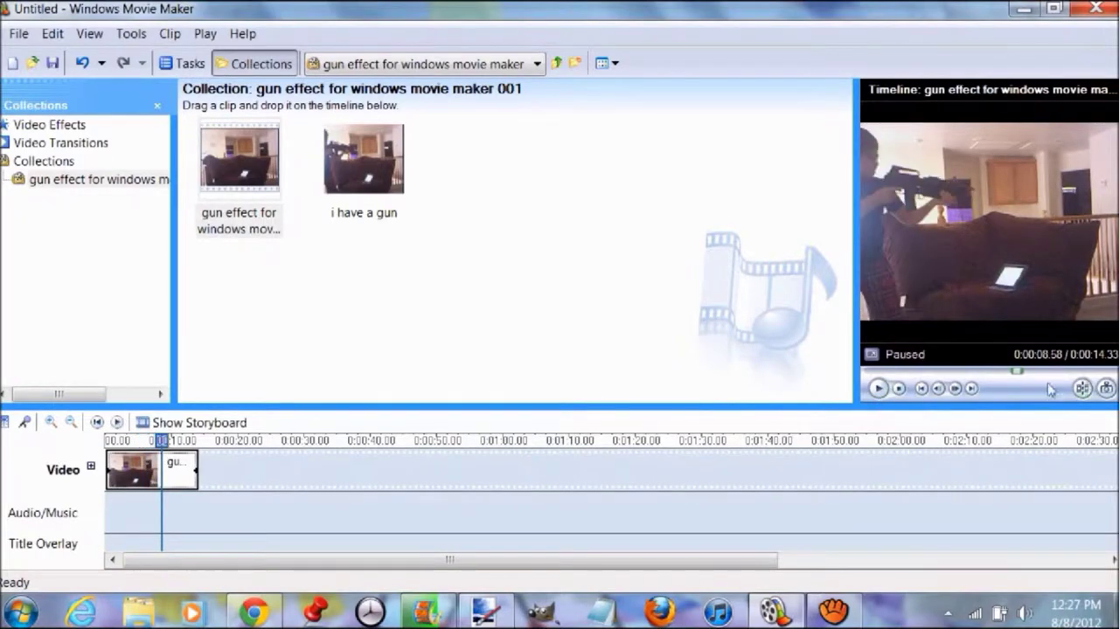
left_click_drag(986, 375, 938, 372)
left_click(878, 389)
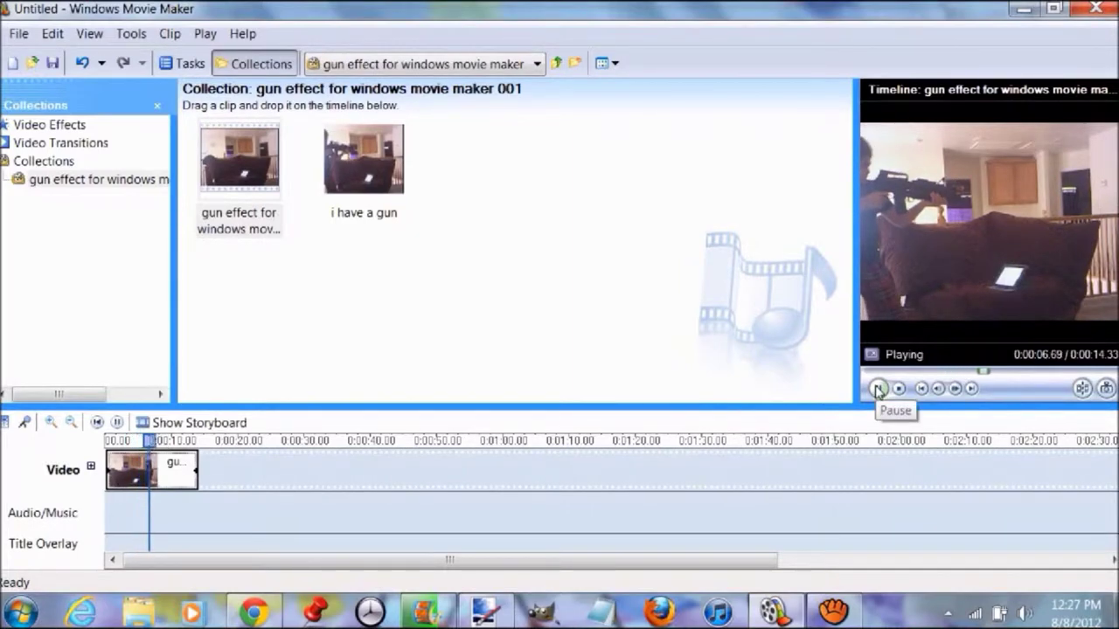
left_click(878, 389)
left_click(969, 374)
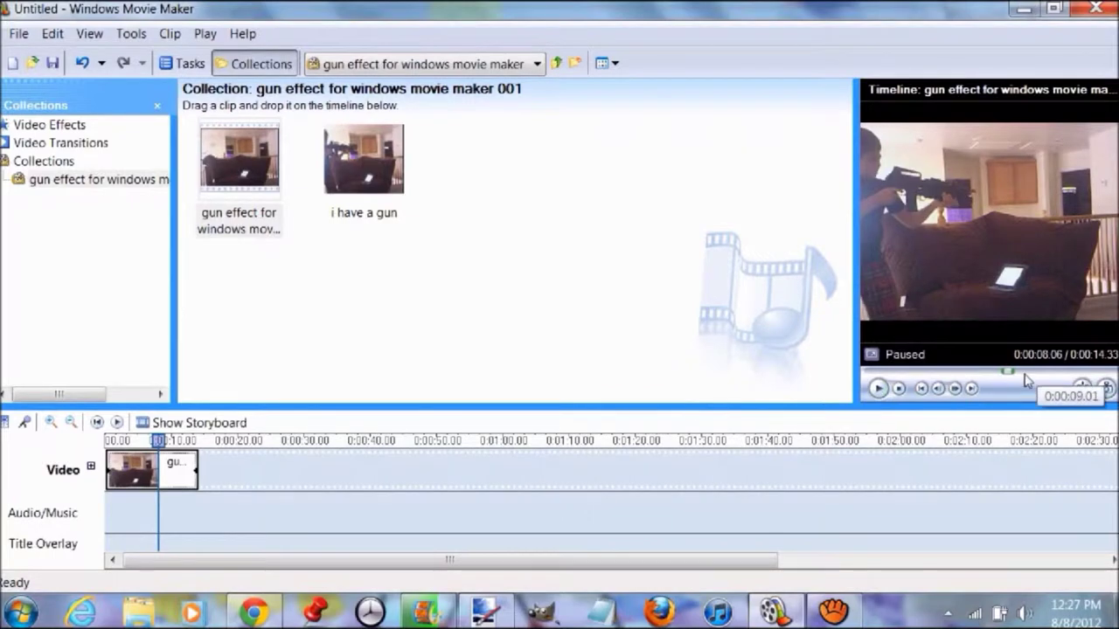
left_click(991, 372)
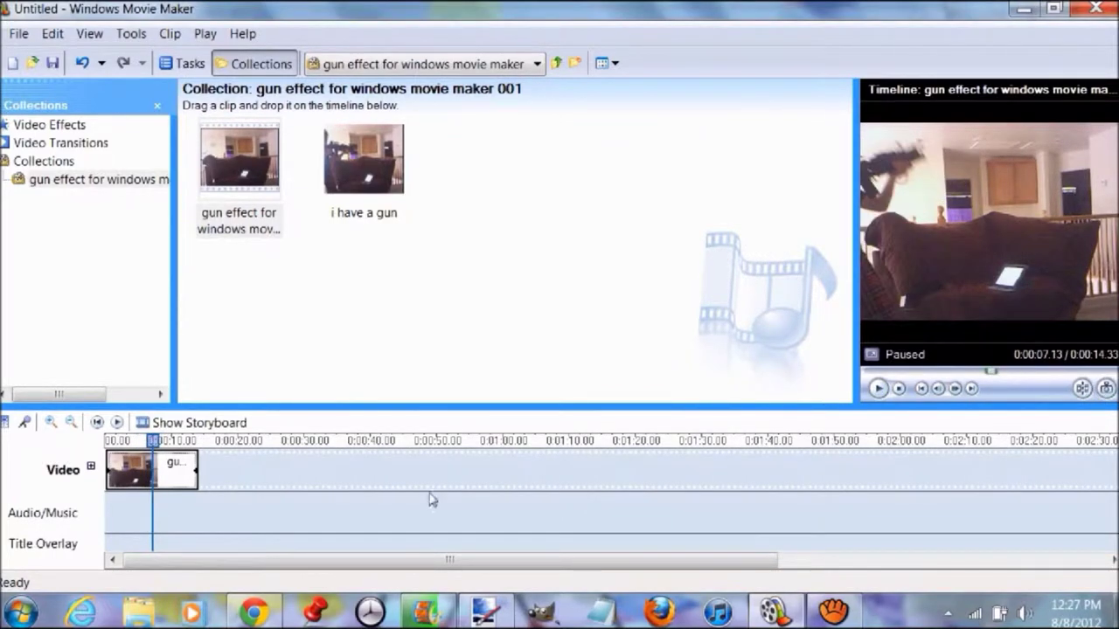
left_click(885, 390)
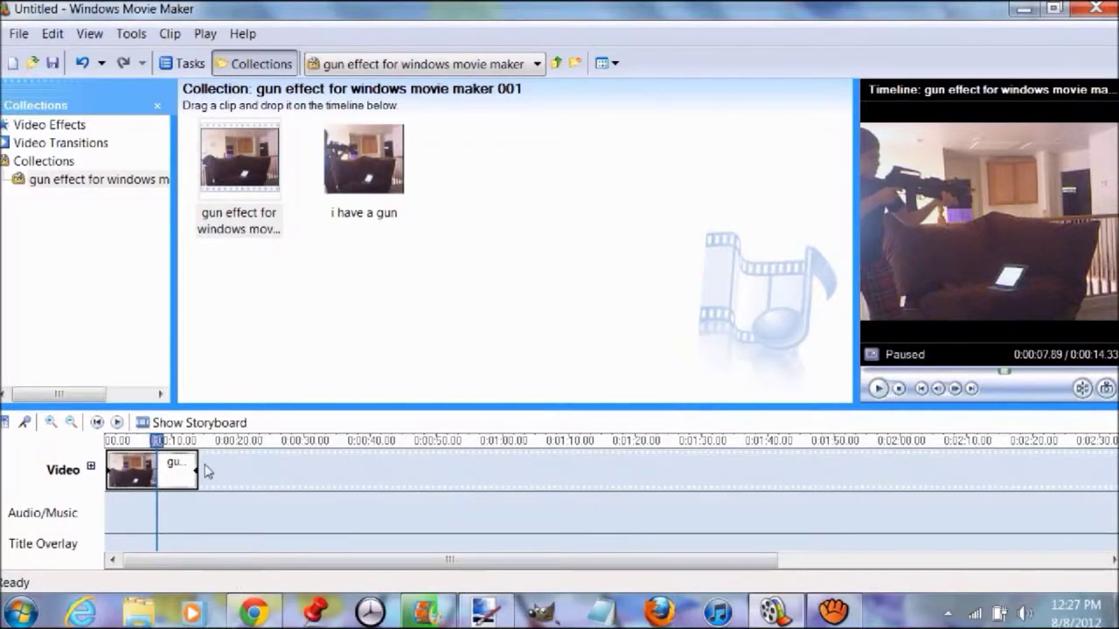
left_click_drag(196, 471, 154, 470)
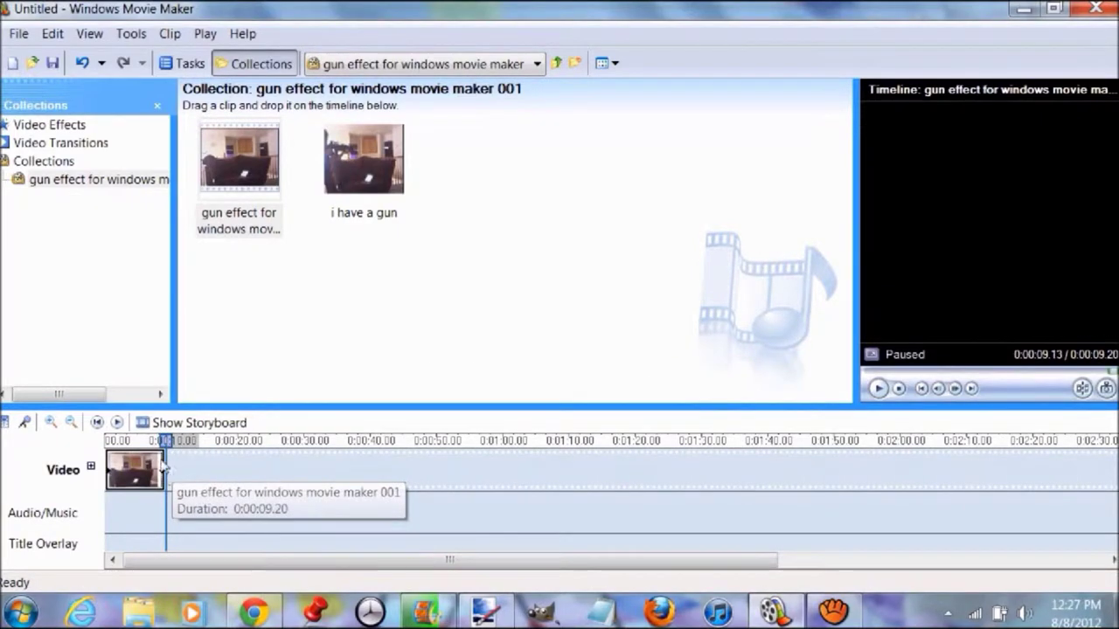
left_click_drag(167, 441, 140, 441)
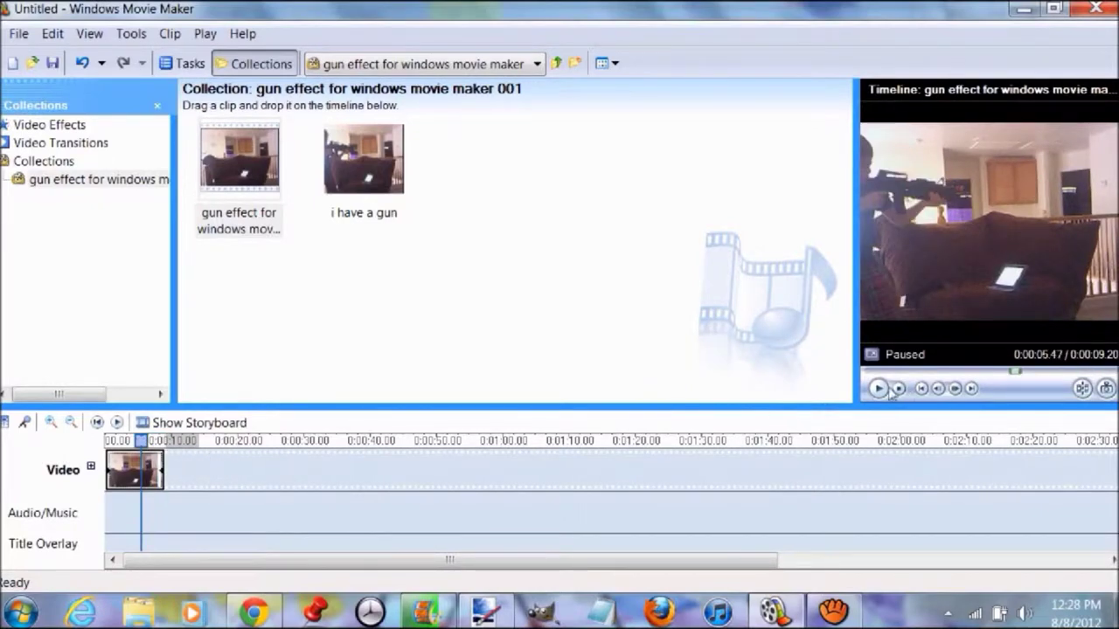
Step: Step frame by frame to the gunman firing frame at 0:00:06.33
left_click(954, 390)
left_click(954, 390)
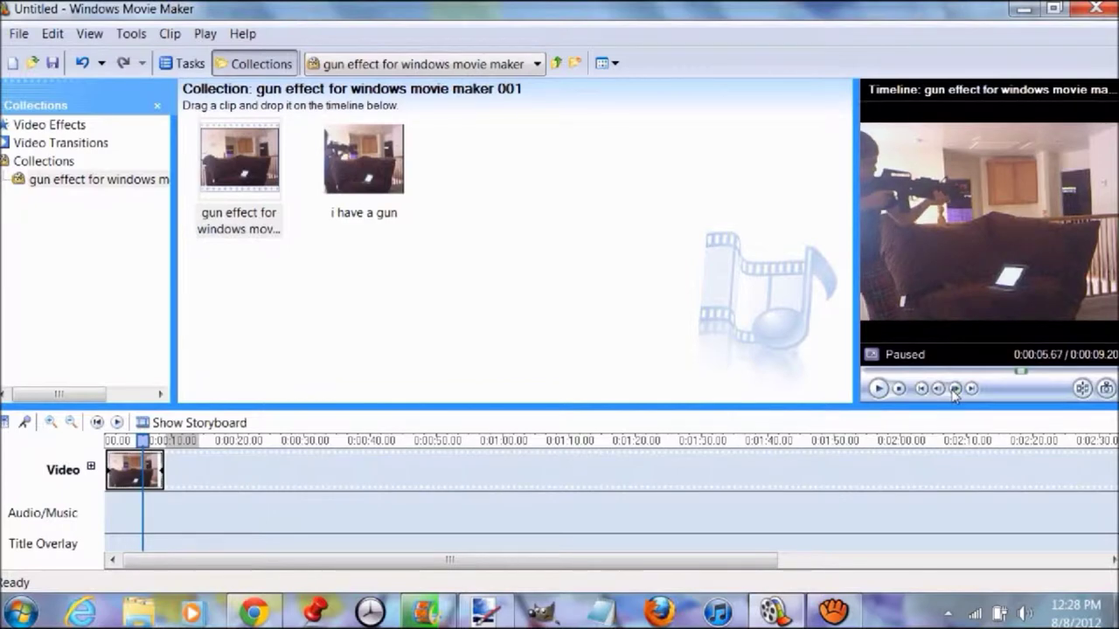
left_click(954, 390)
left_click(954, 389)
left_click(954, 390)
left_click(954, 390)
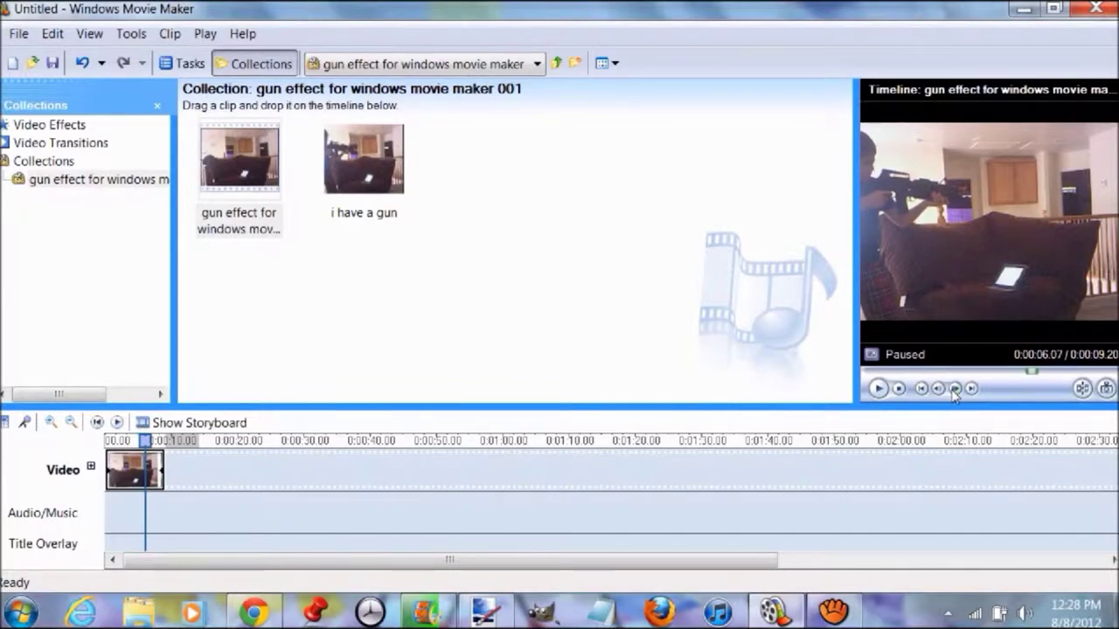
left_click(954, 390)
left_click(954, 390)
left_click(953, 389)
left_click(954, 390)
left_click(954, 390)
left_click(953, 390)
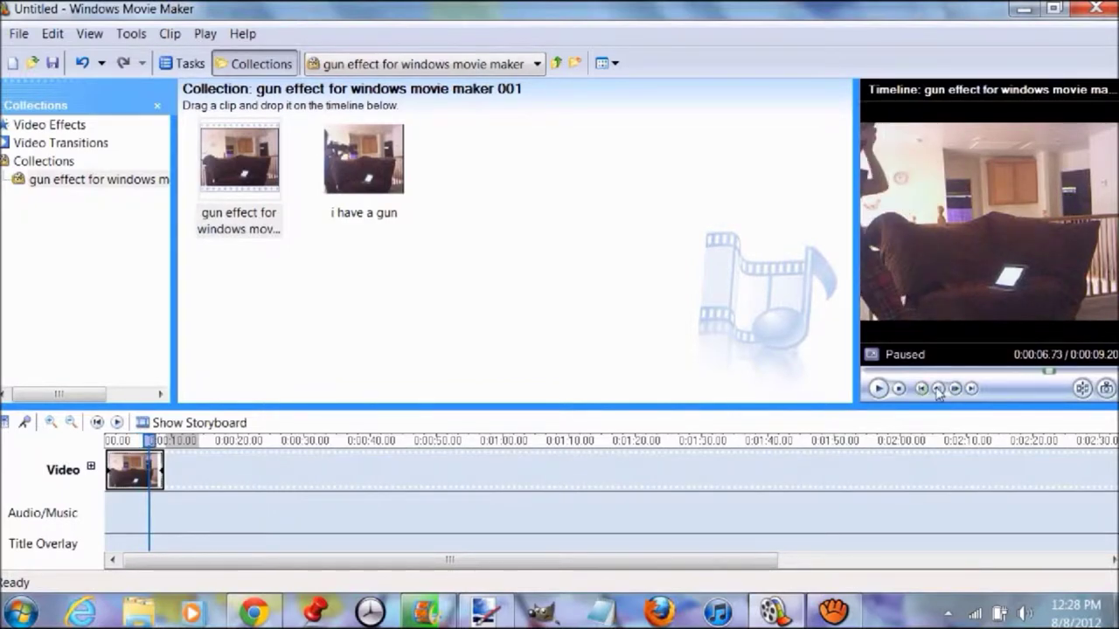
left_click(937, 389)
left_click(937, 389)
left_click(938, 389)
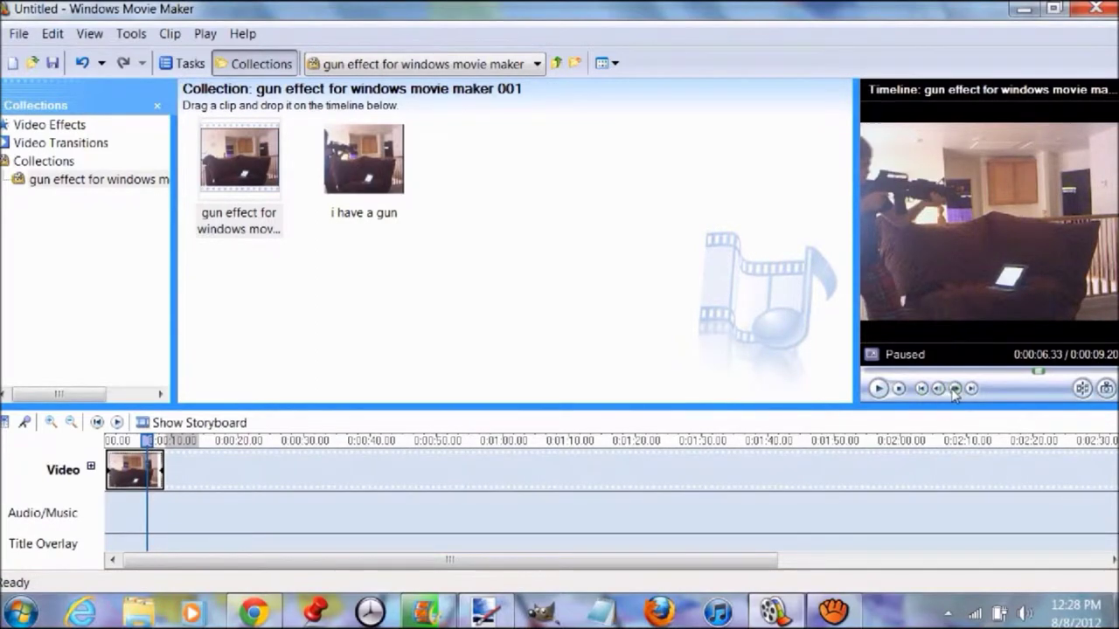
left_click(954, 390)
left_click(937, 389)
Step: Save the 6.33-second frame as 'i don't give a crap' in the Pictures library
left_click(1106, 389)
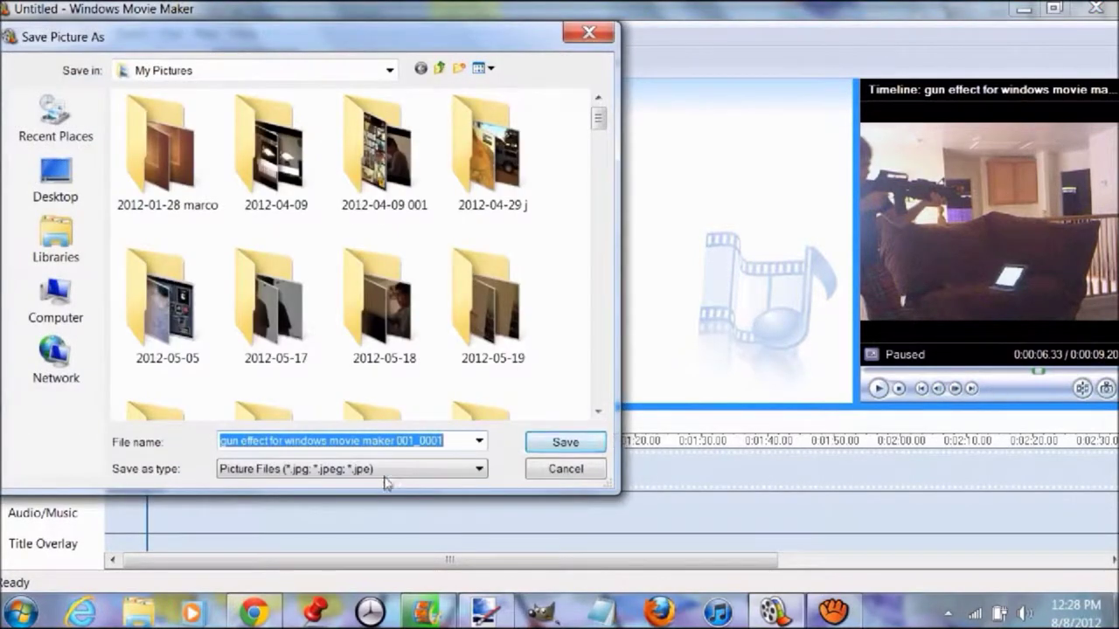
key("BackSpace")
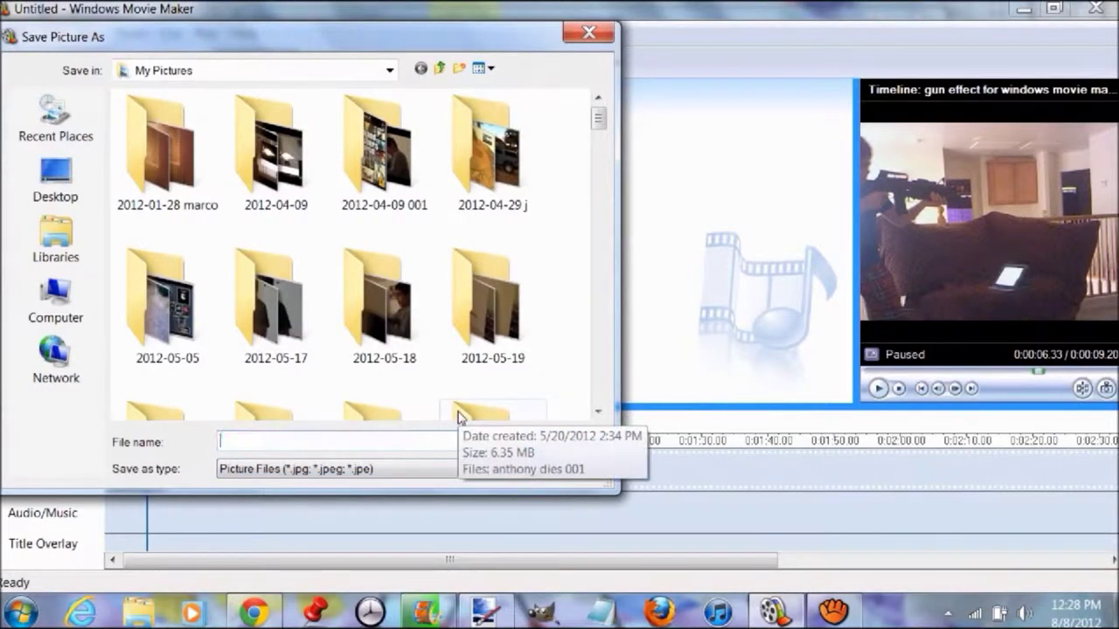
left_click(56, 249)
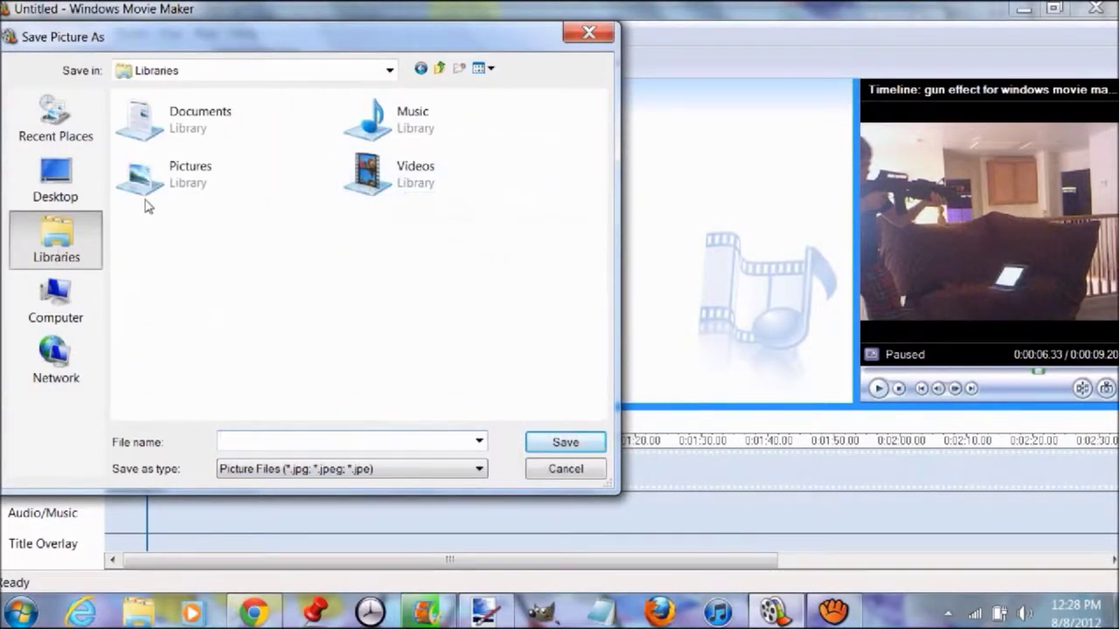
double_click(183, 164)
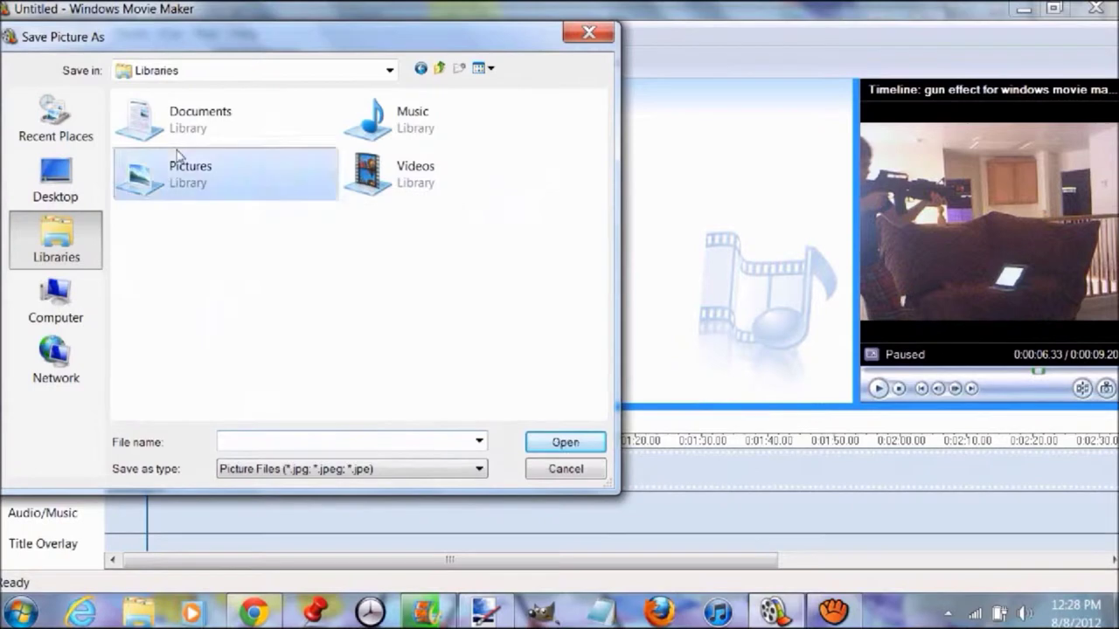
left_click(308, 436)
type("i do")
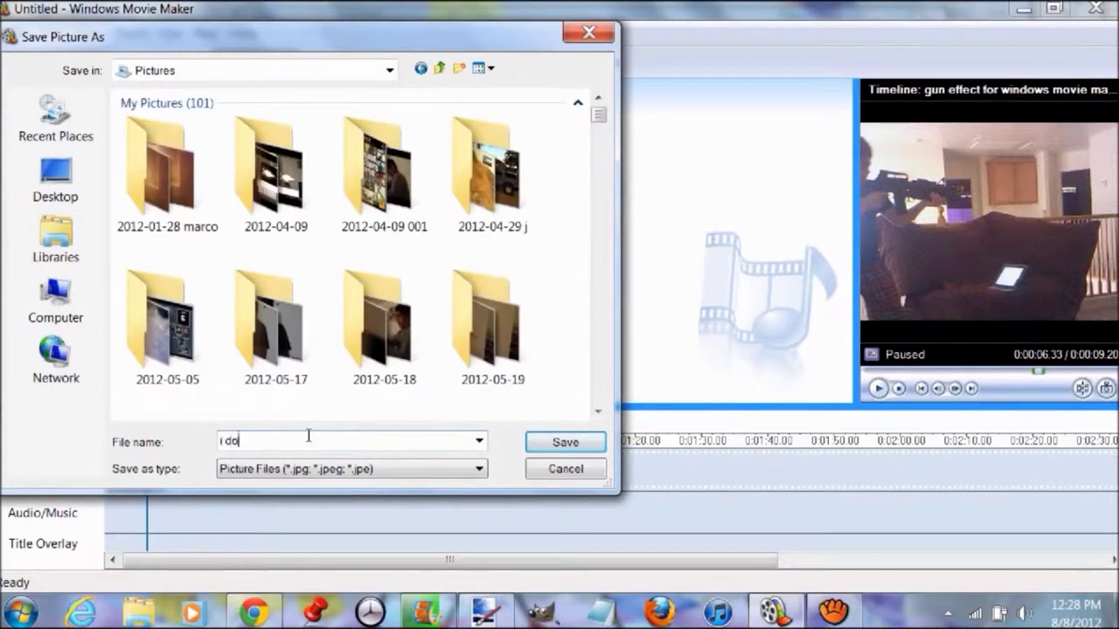
type("n't give a crap")
left_click(558, 443)
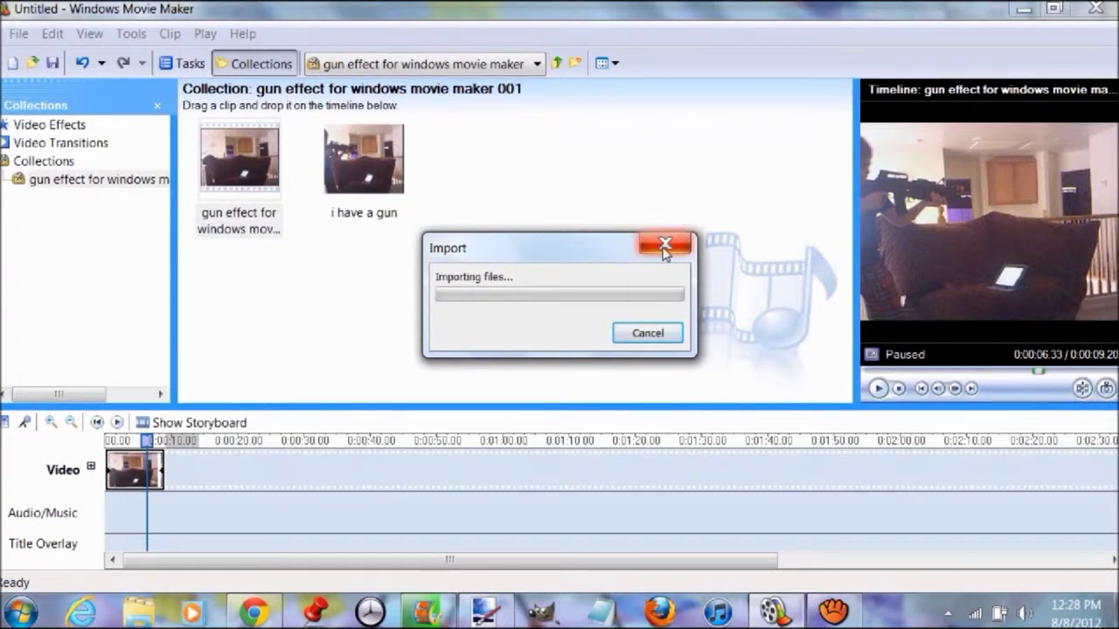
Step: Close the import window and split the gun clip at the 6.33-second playhead
left_click(664, 247)
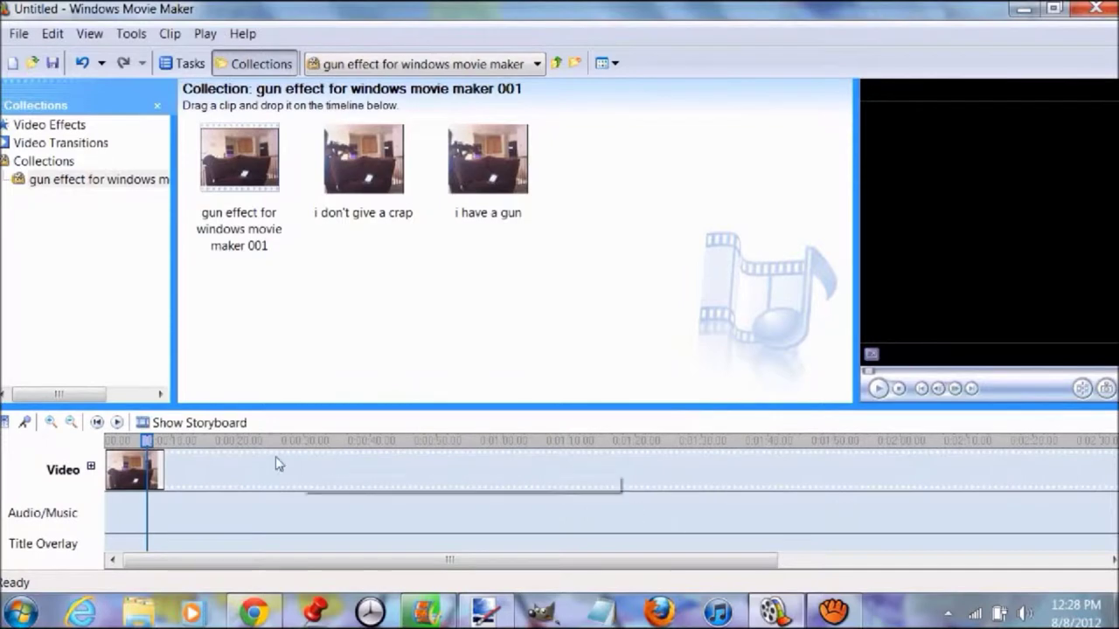
left_click(148, 440)
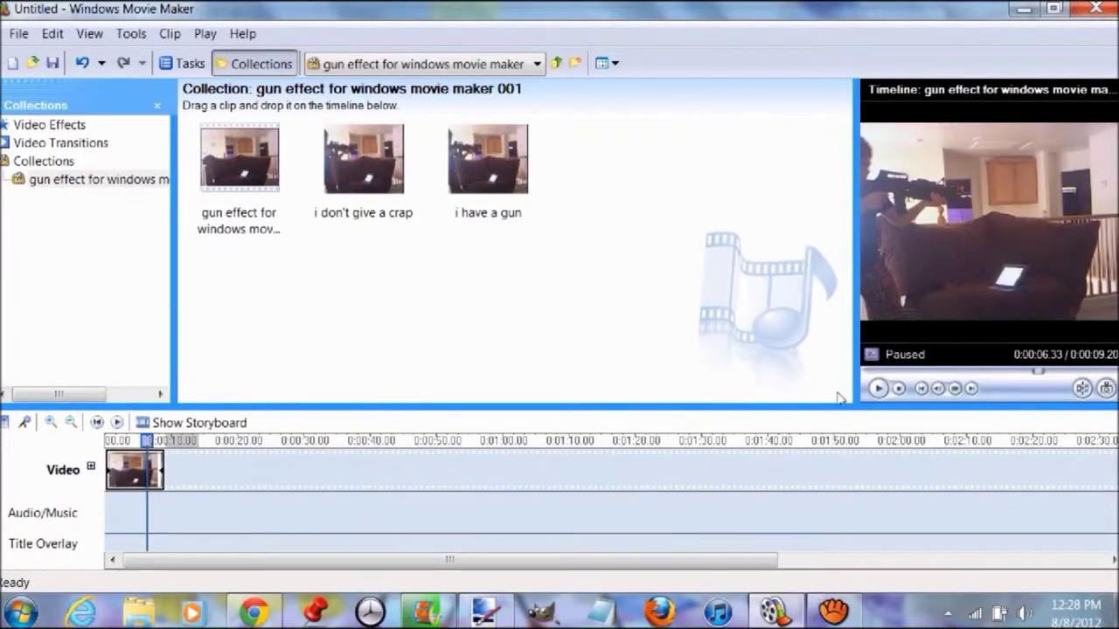
left_click(954, 389)
left_click(1082, 387)
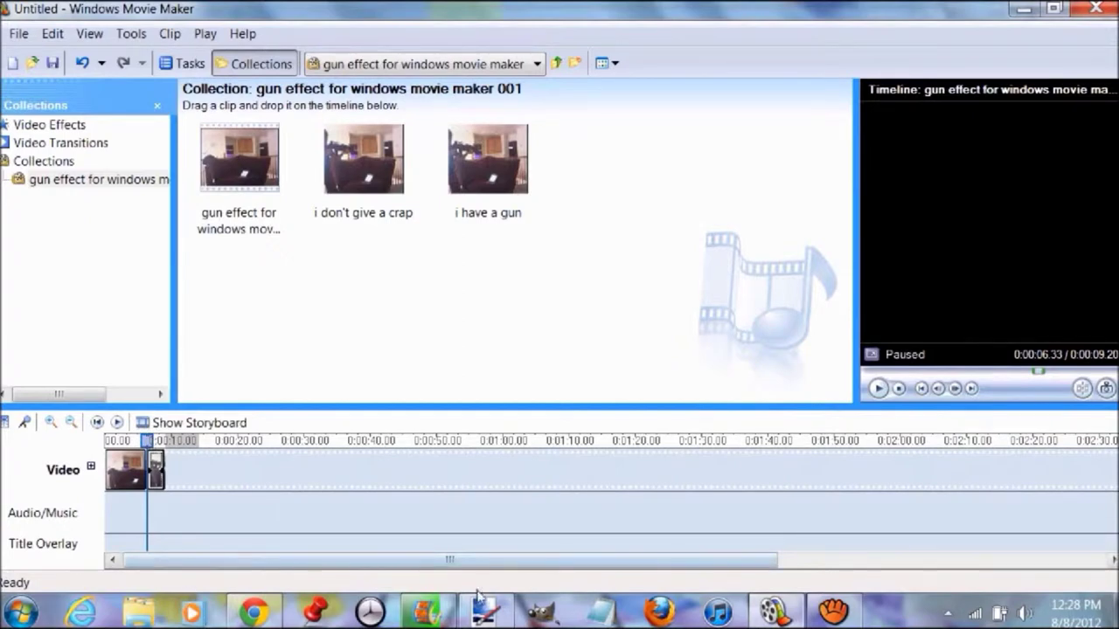
Step: Maximize Chrome's muzzle flare image results and copy a muzzle flash image
left_click(262, 615)
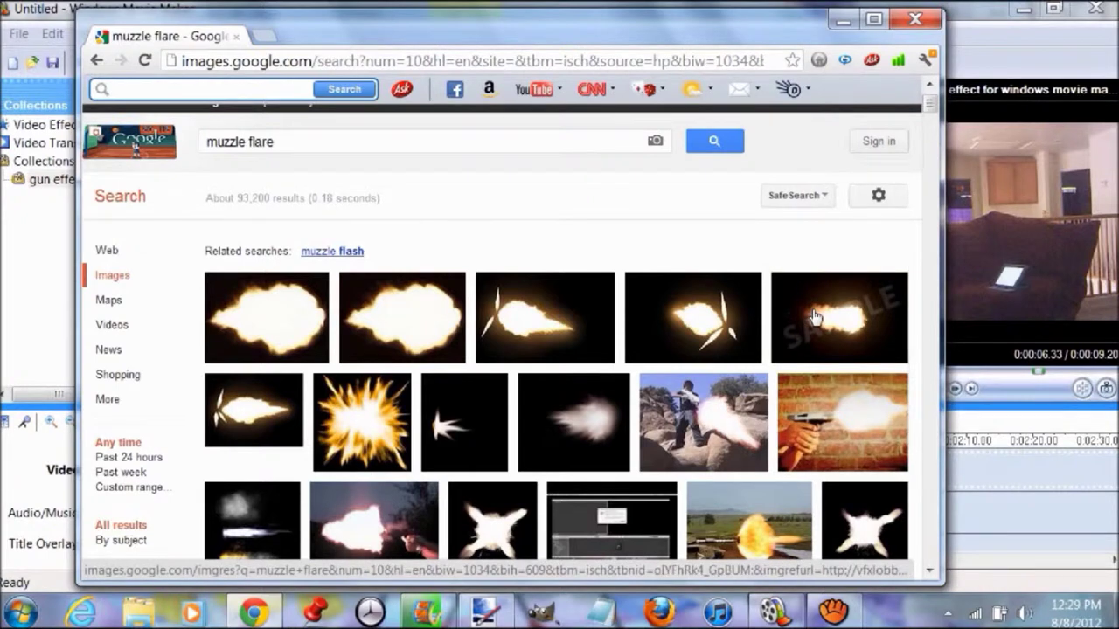
double_click(721, 35)
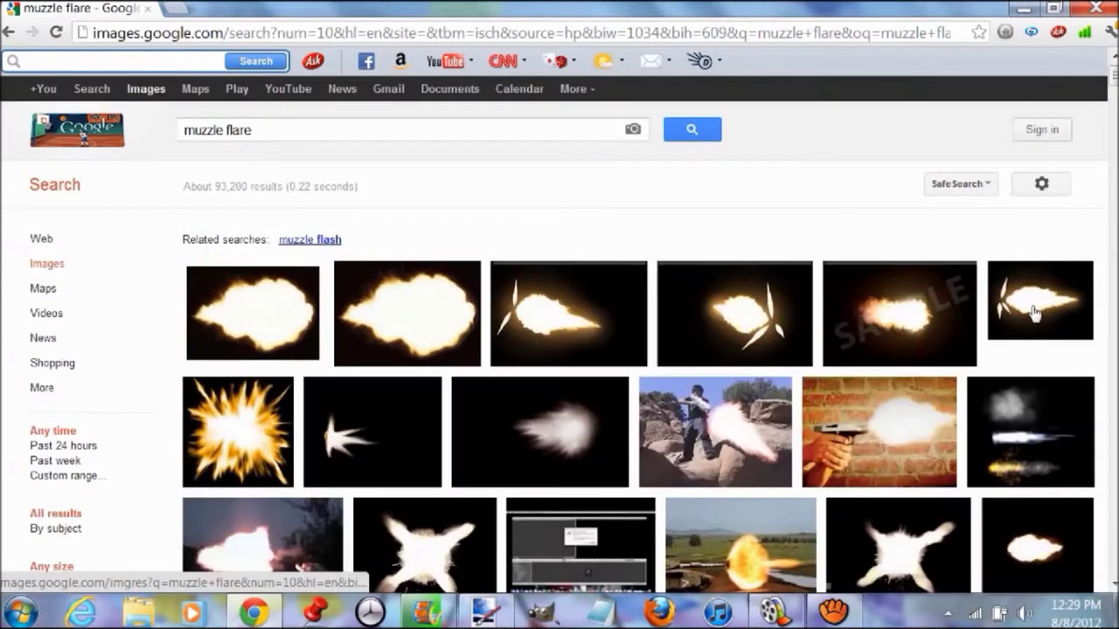
right_click(881, 306)
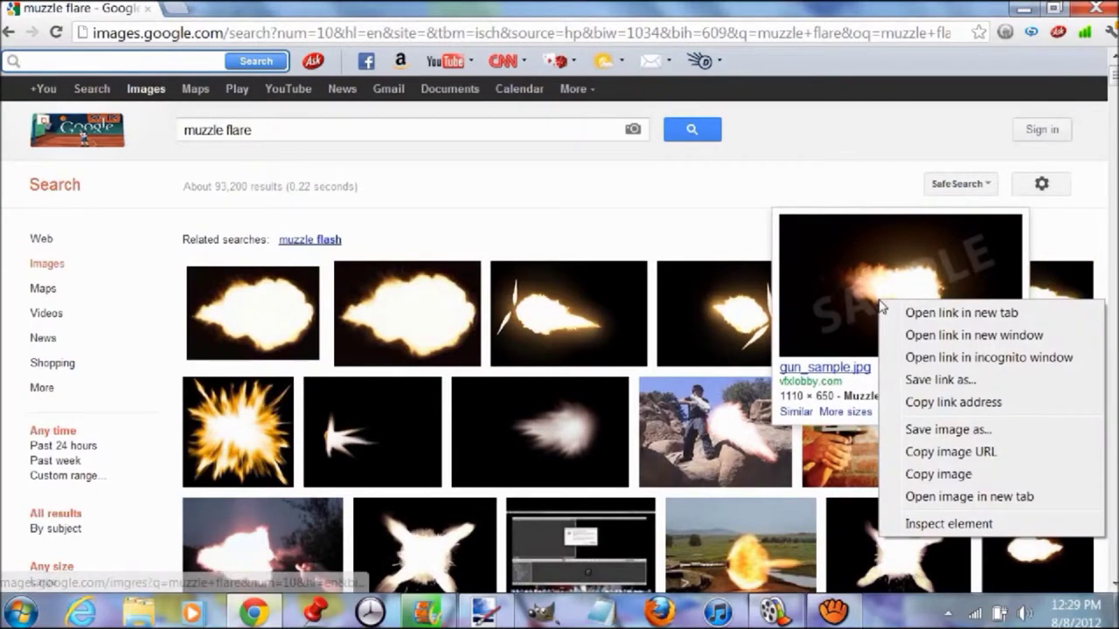
left_click(938, 473)
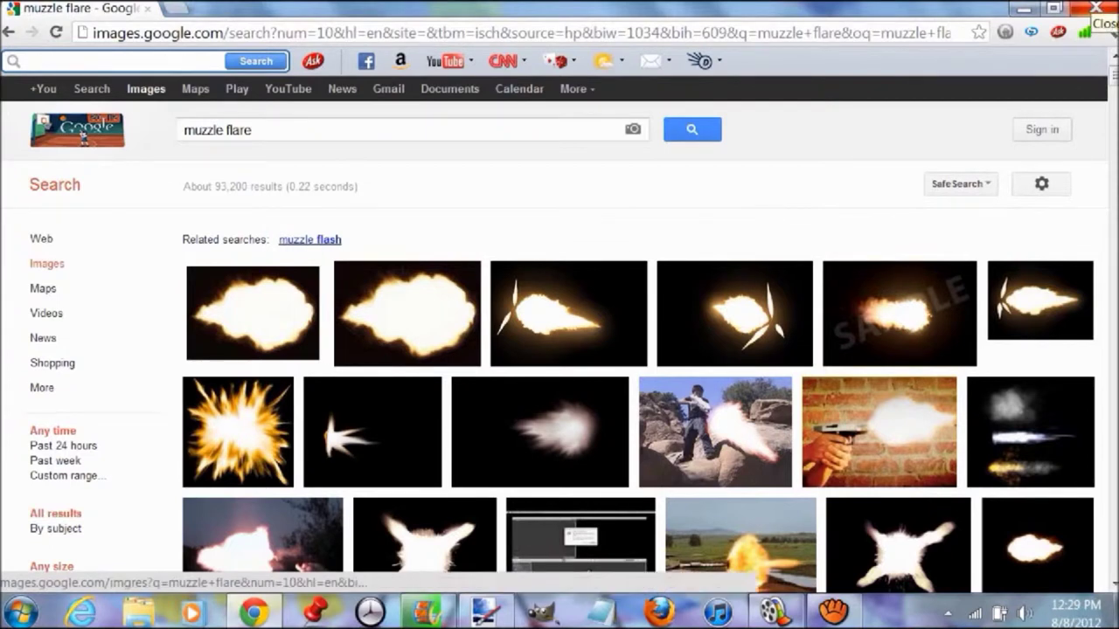
Step: Switch back to Movie Maker and dismiss its file menu
left_click(772, 612)
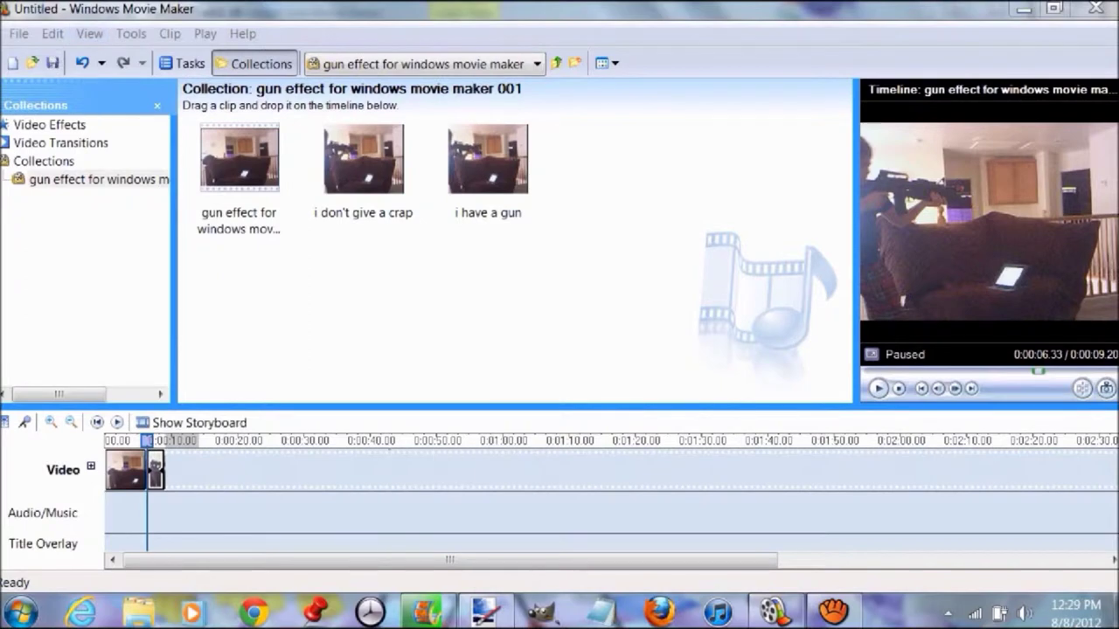
left_click(37, 33)
left_click(524, 300)
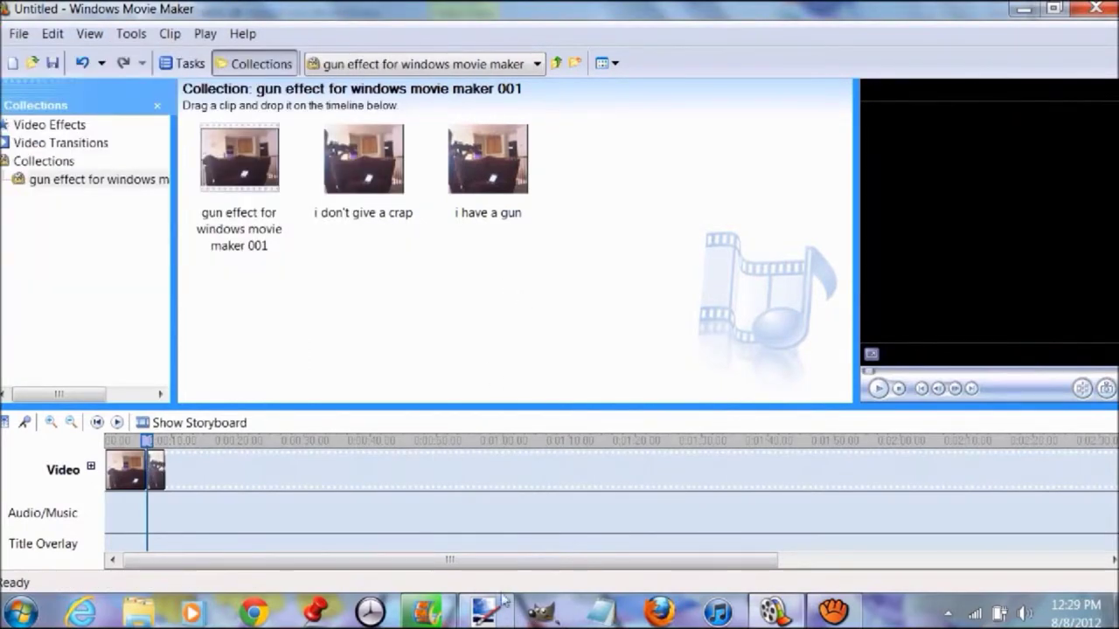
Step: Open the 'i don't give a crap' firing still in Paint.NET
left_click(1021, 8)
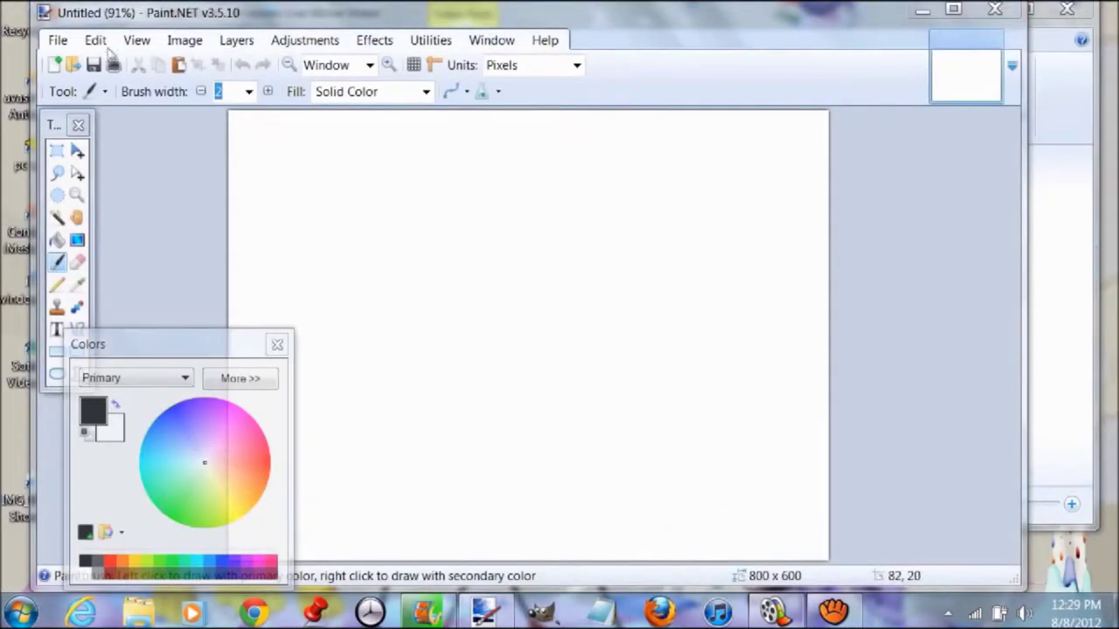
left_click(60, 40)
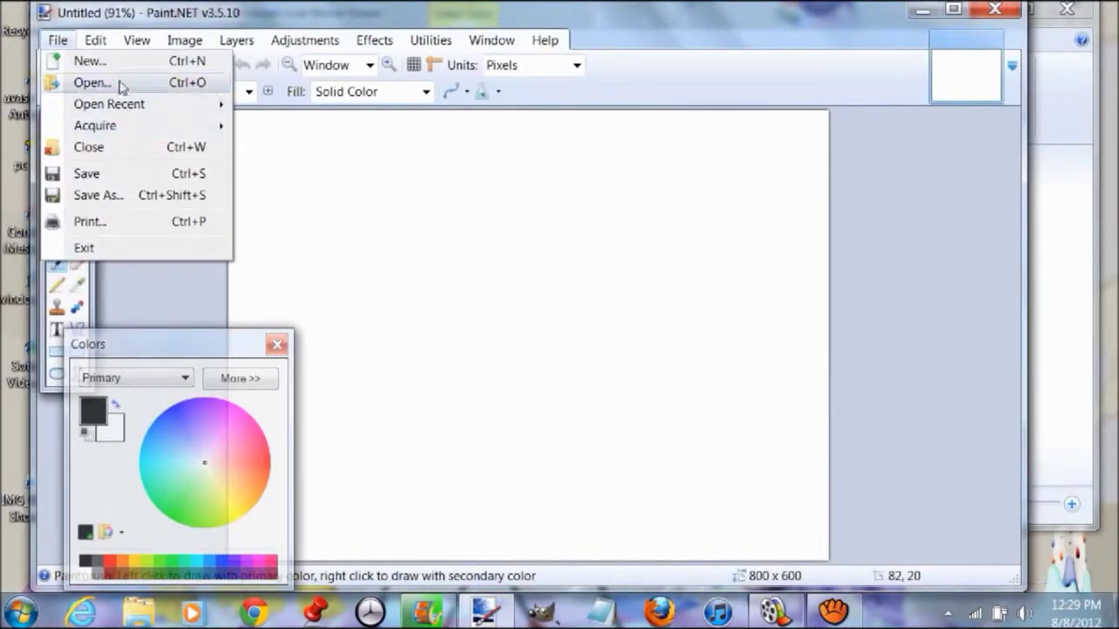
left_click(121, 88)
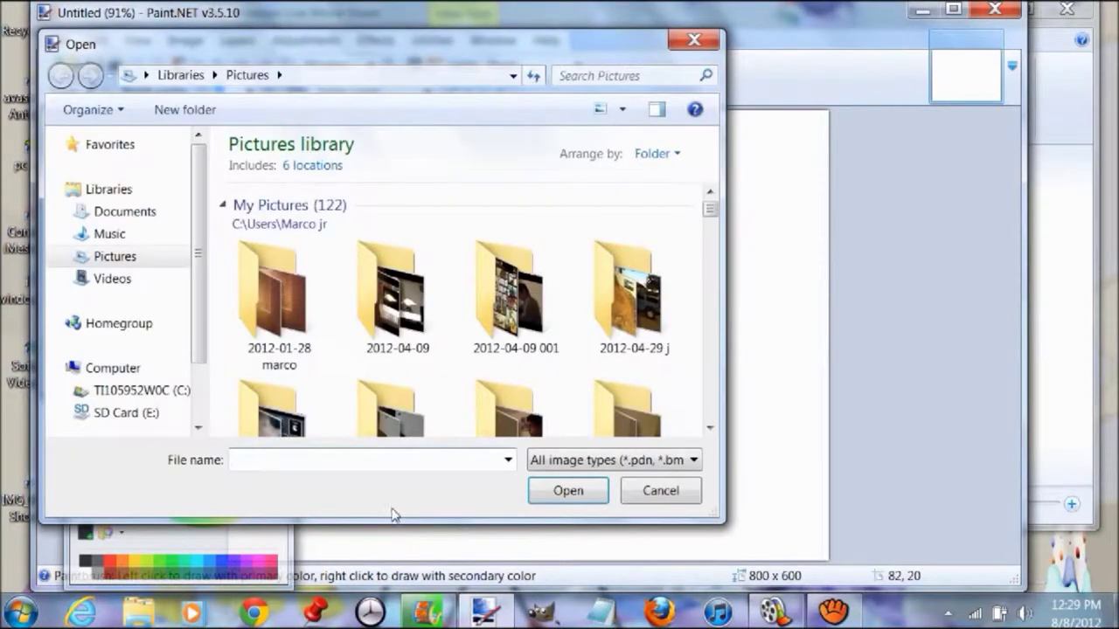
type("i don't")
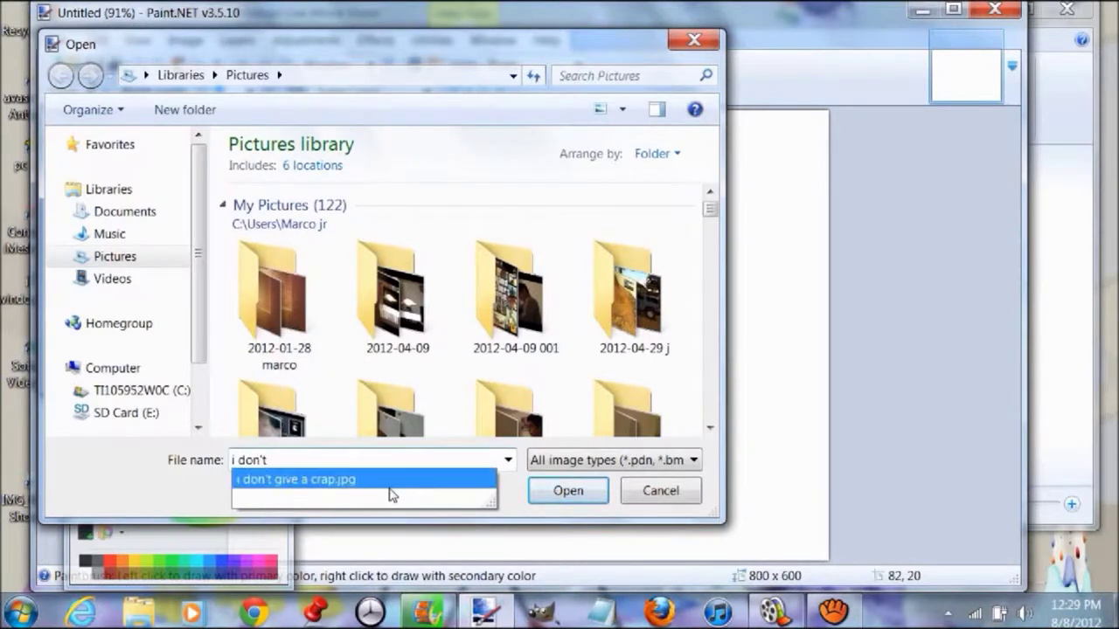
left_click(391, 494)
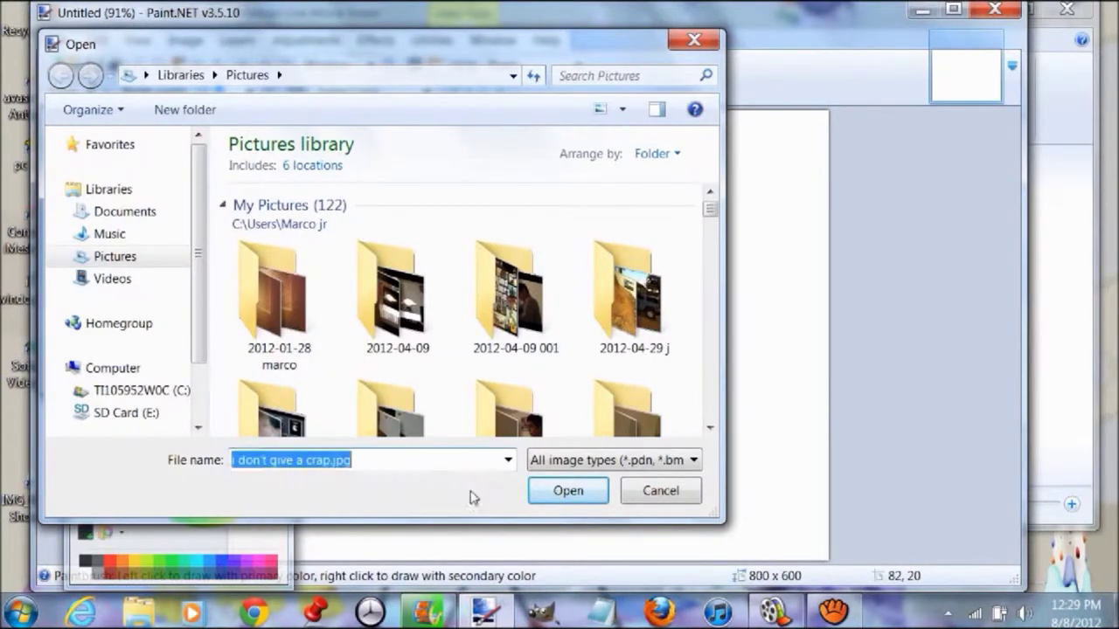
left_click(560, 493)
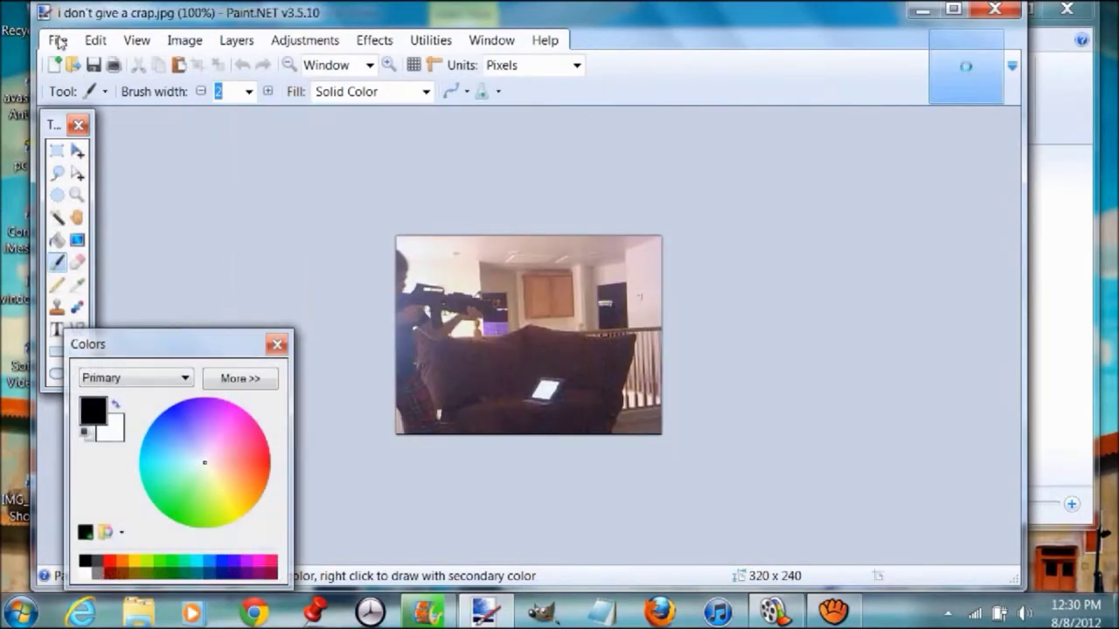
left_click(54, 38)
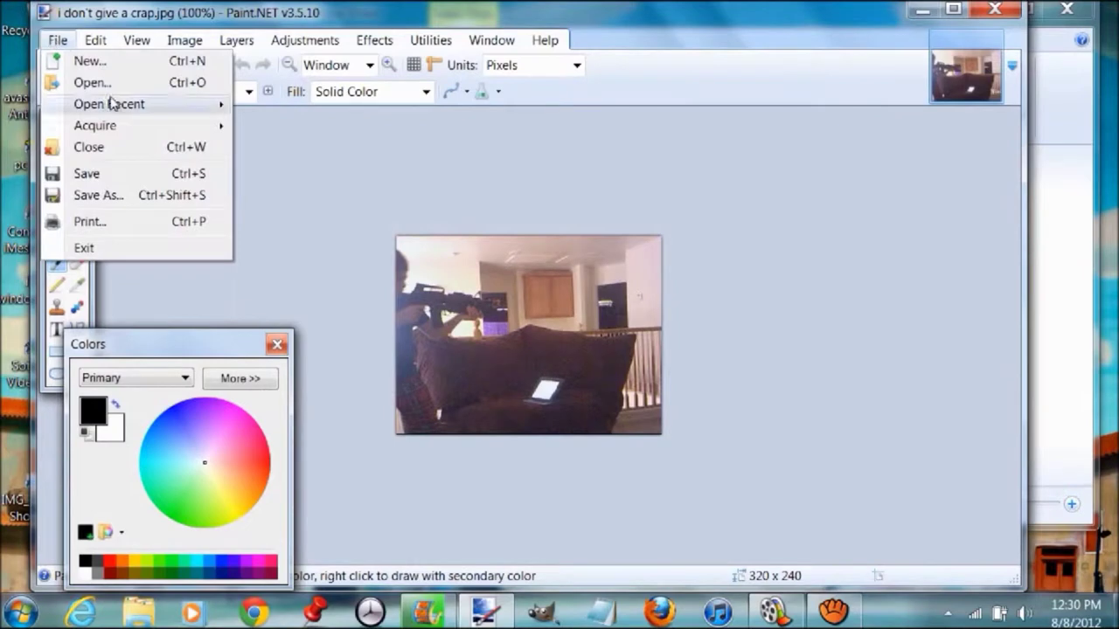
mouse_move(117, 103)
left_click(699, 176)
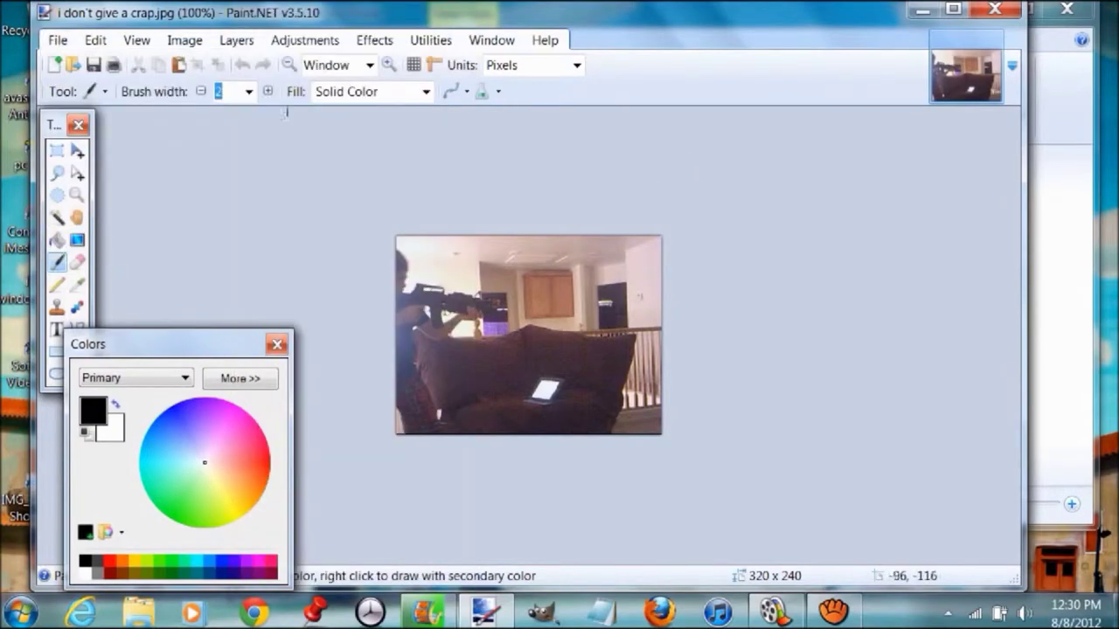
Step: Paste the muzzle flash into a new layer and cut away its black background
left_click(97, 40)
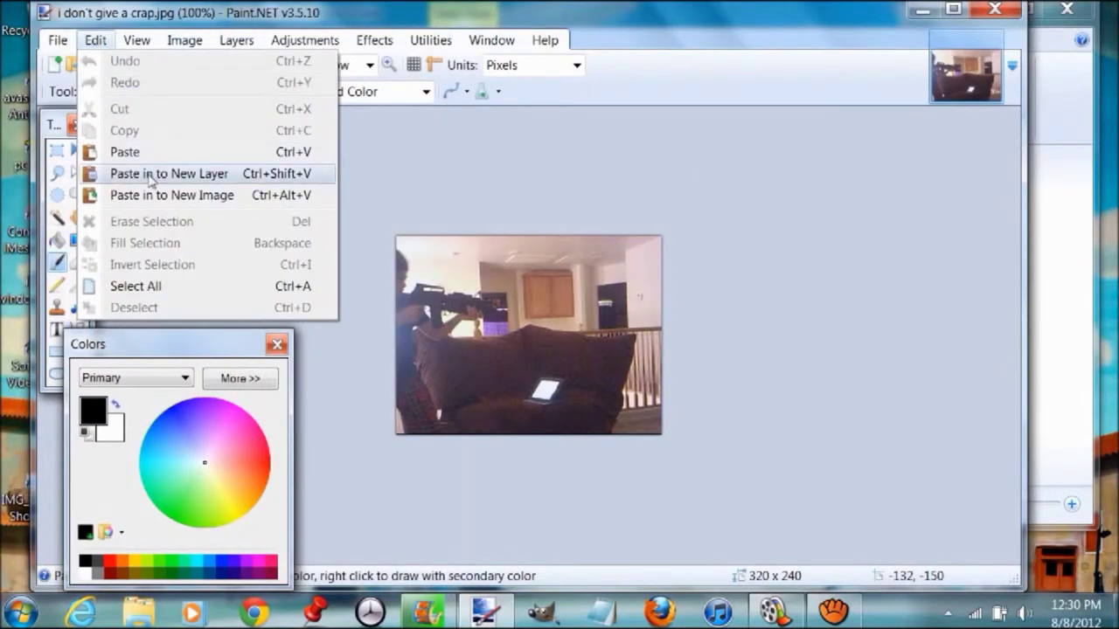
left_click(149, 174)
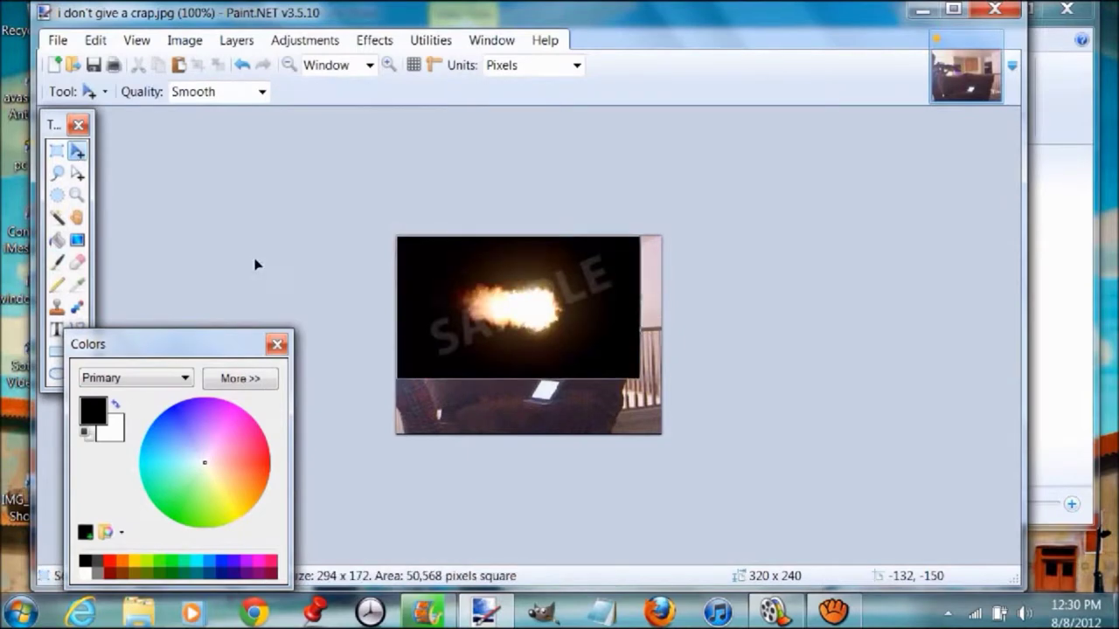
left_click(50, 249)
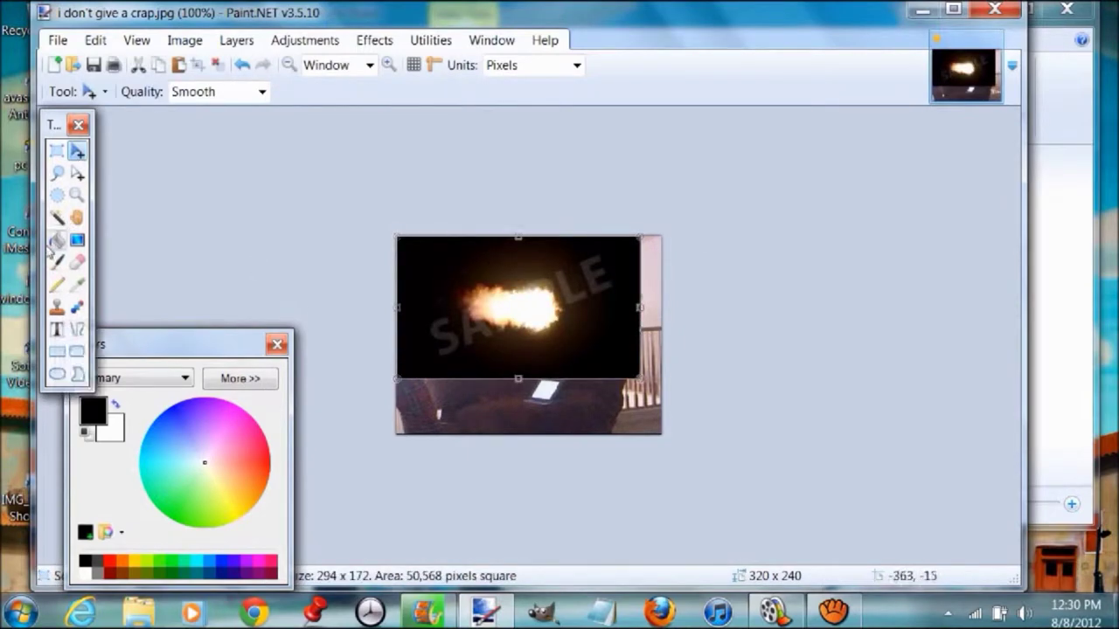
left_click(57, 217)
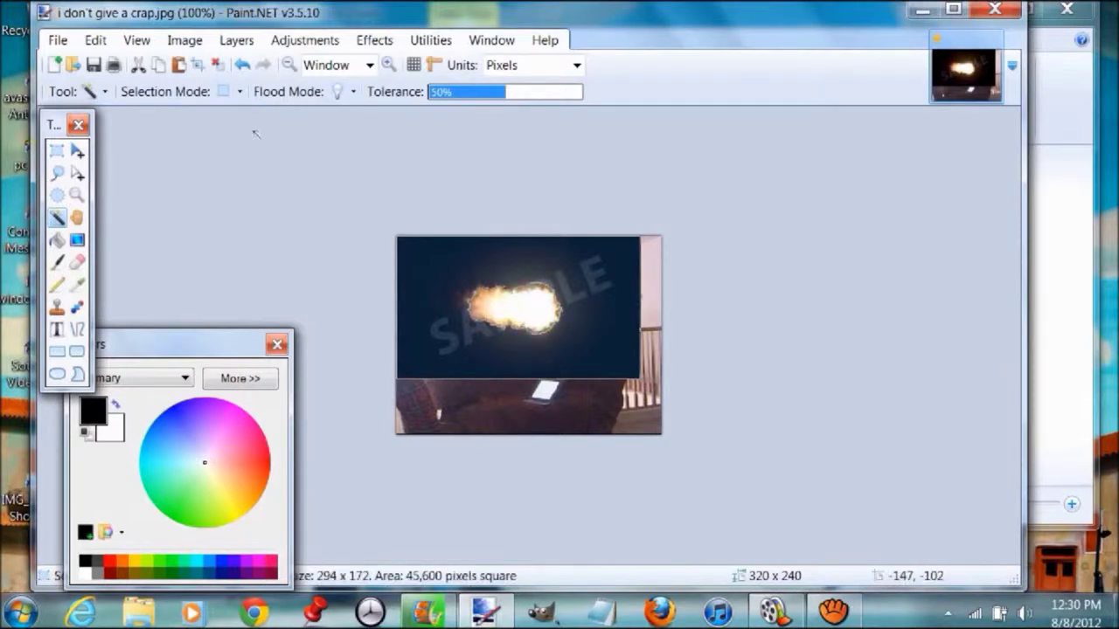
left_click(138, 66)
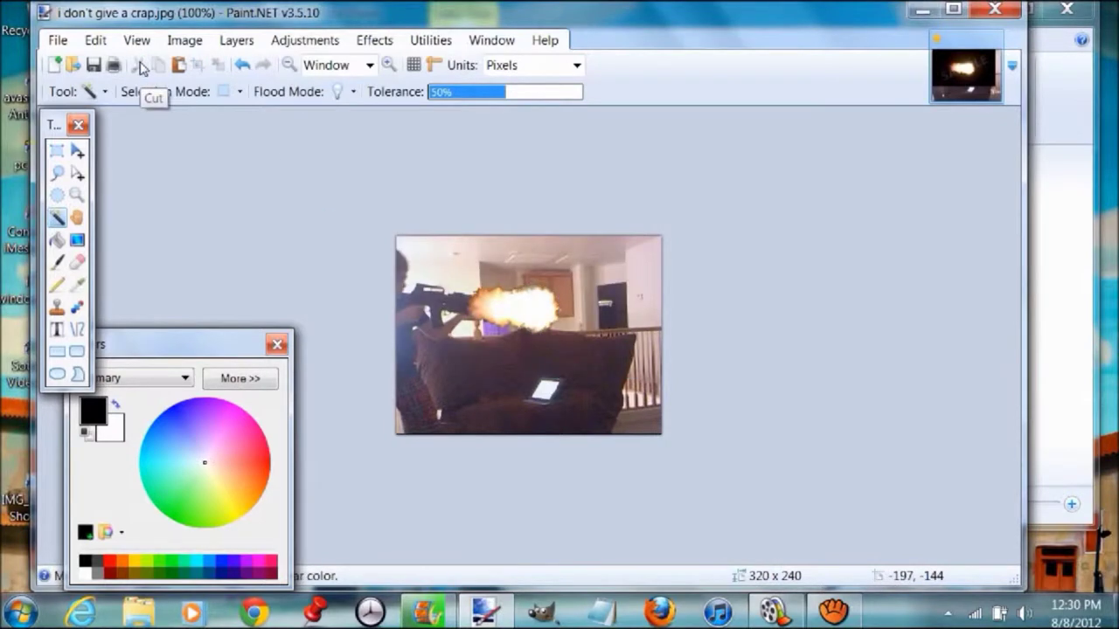
Step: Scale the flame to about 282 x 210, rotate it, and place it at the rifle's muzzle
left_click(78, 151)
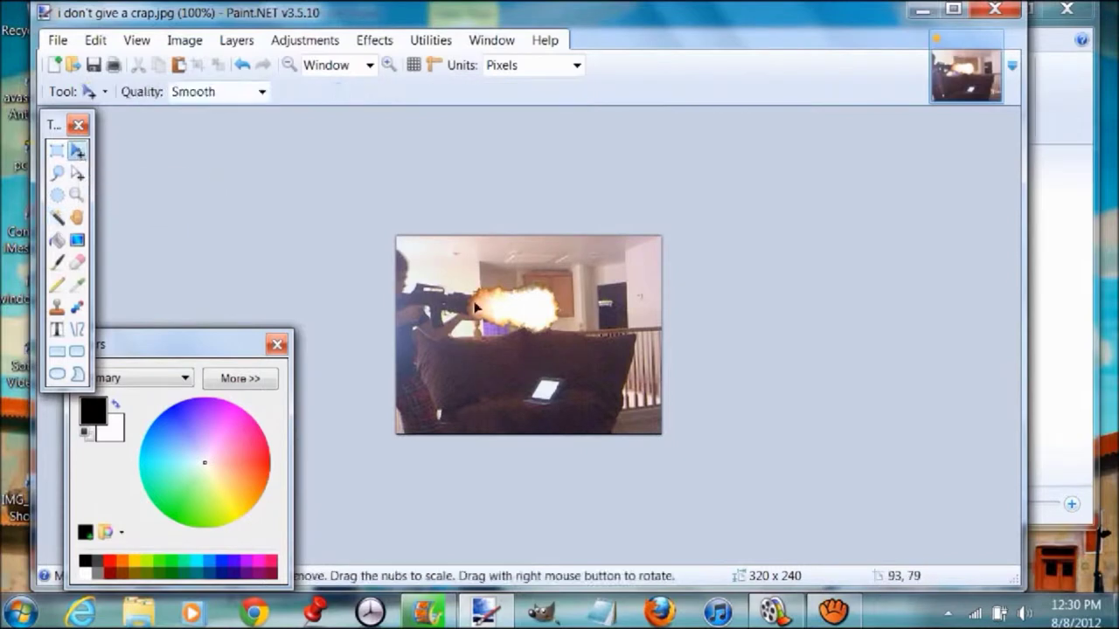
left_click(542, 304)
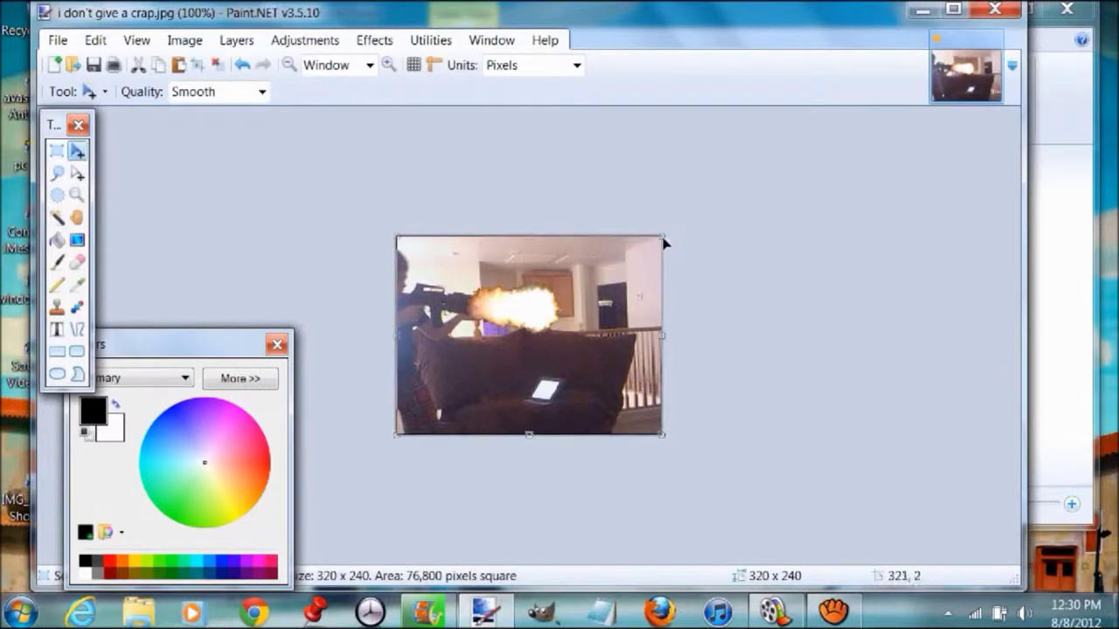
mouse_move(517, 306)
left_mouse_down()
mouse_move(545, 307)
mouse_move(543, 375)
mouse_move(552, 339)
mouse_move(526, 306)
left_mouse_up()
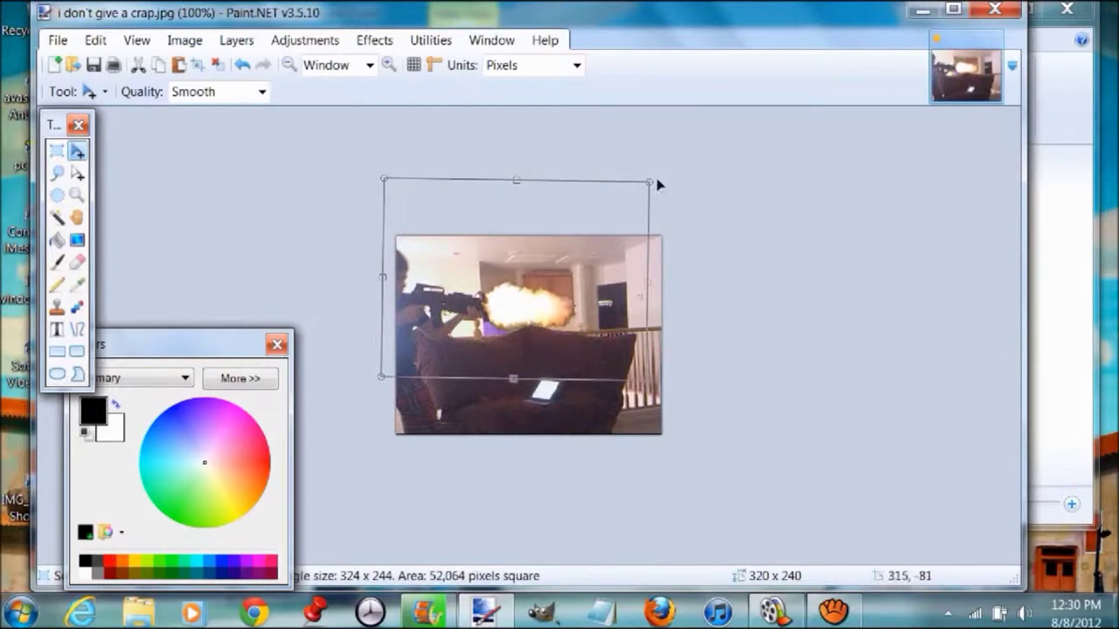
left_click_drag(650, 186, 599, 220)
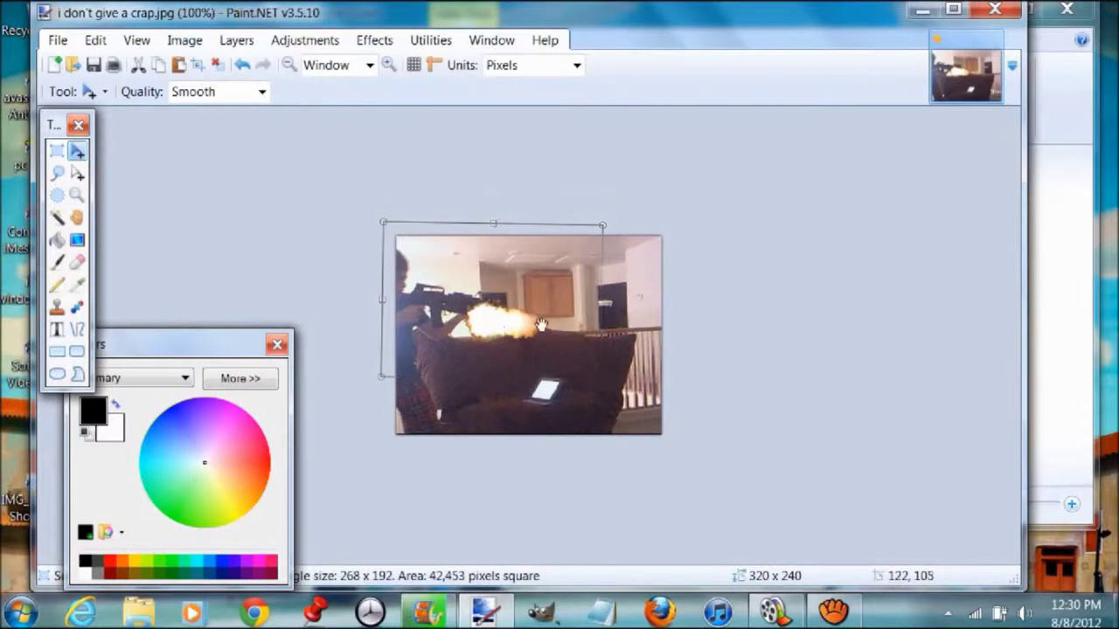
left_click_drag(491, 330, 517, 313)
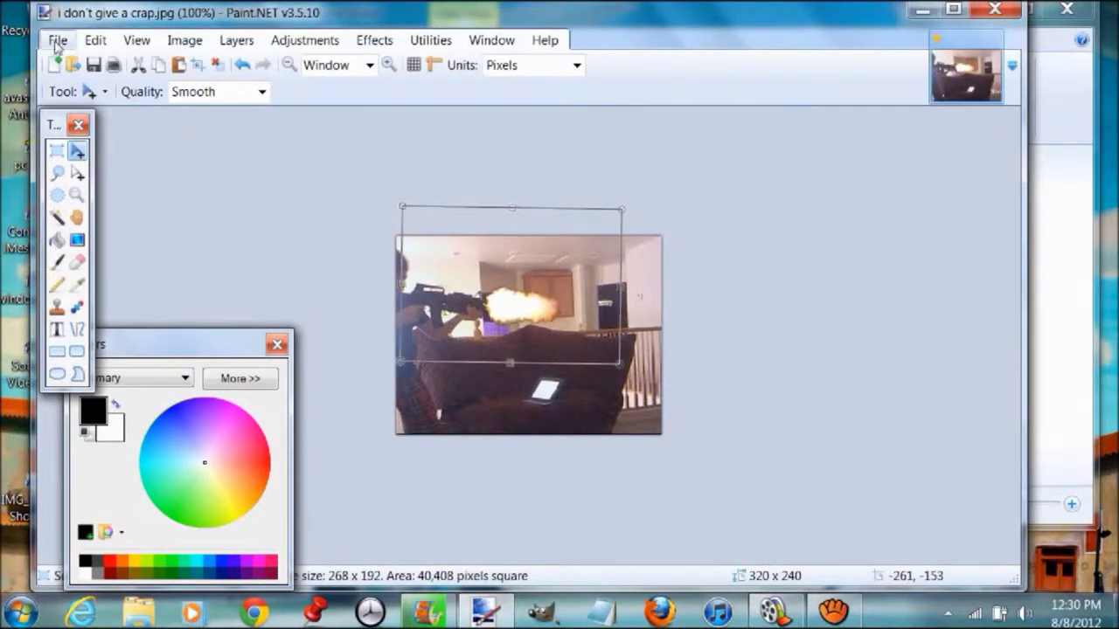
mouse_move(527, 303)
left_mouse_down()
mouse_move(522, 292)
mouse_move(554, 304)
mouse_move(516, 299)
mouse_move(592, 325)
mouse_move(521, 304)
left_mouse_up()
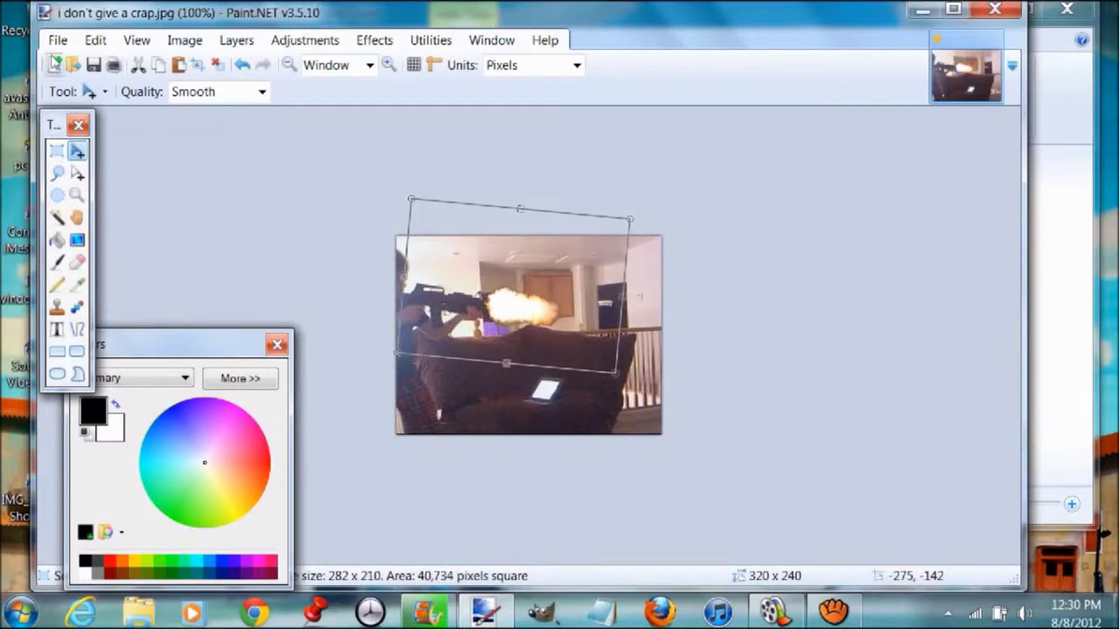
Step: Save the image as a flattened quality-80 JPEG, replacing 'i don't give a crap'
left_click(57, 41)
left_click(140, 174)
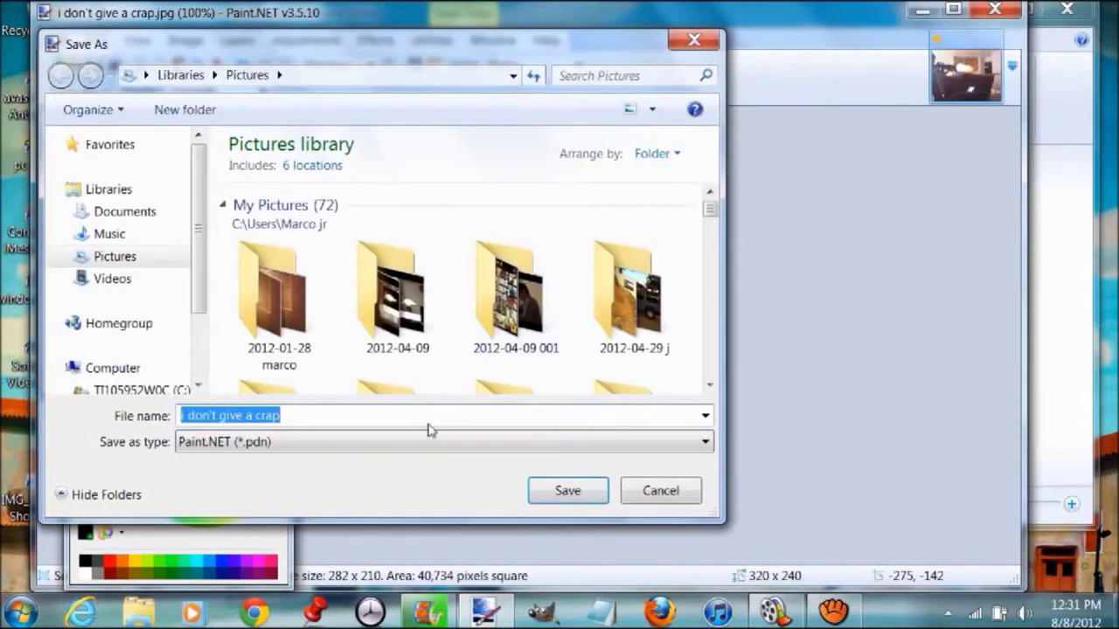
left_click(437, 454)
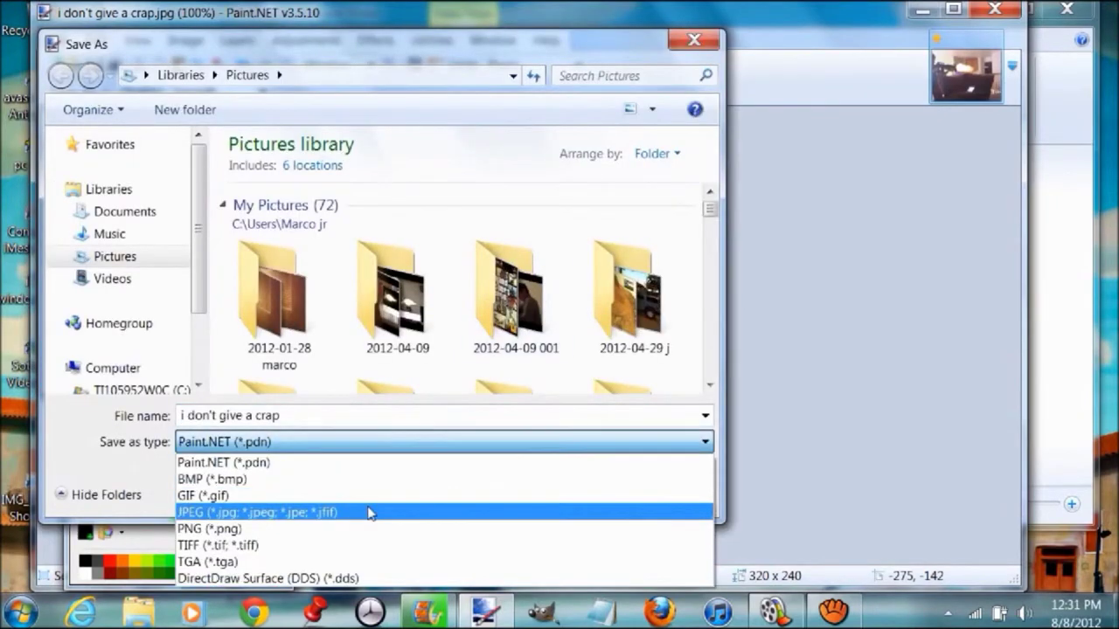
left_click(369, 513)
left_click(567, 490)
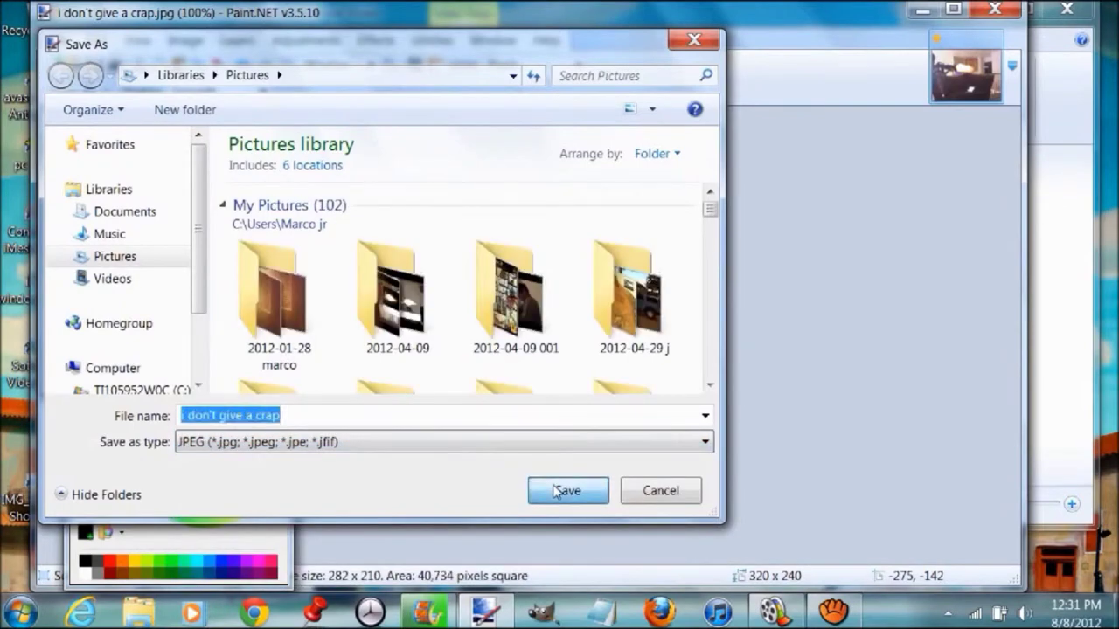
left_click(631, 310)
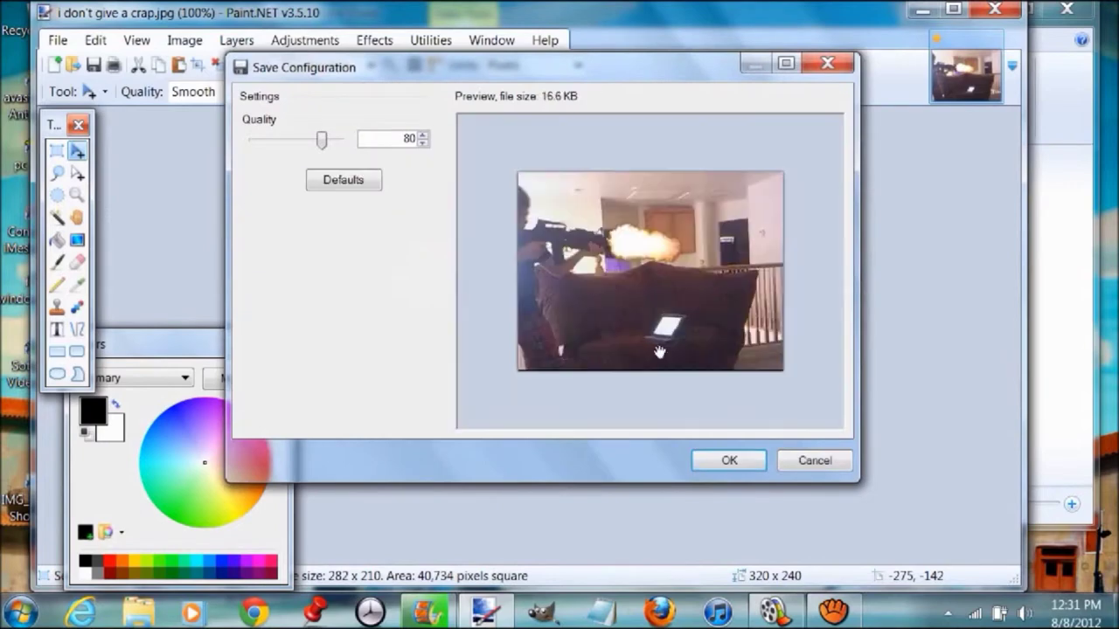
left_click(726, 461)
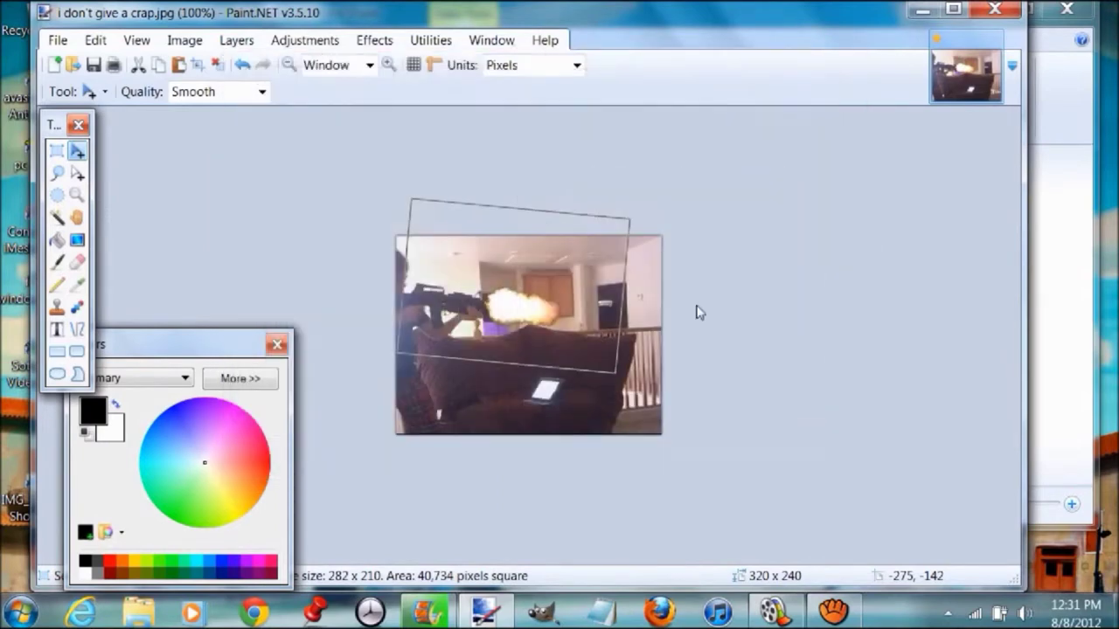
left_click(657, 301)
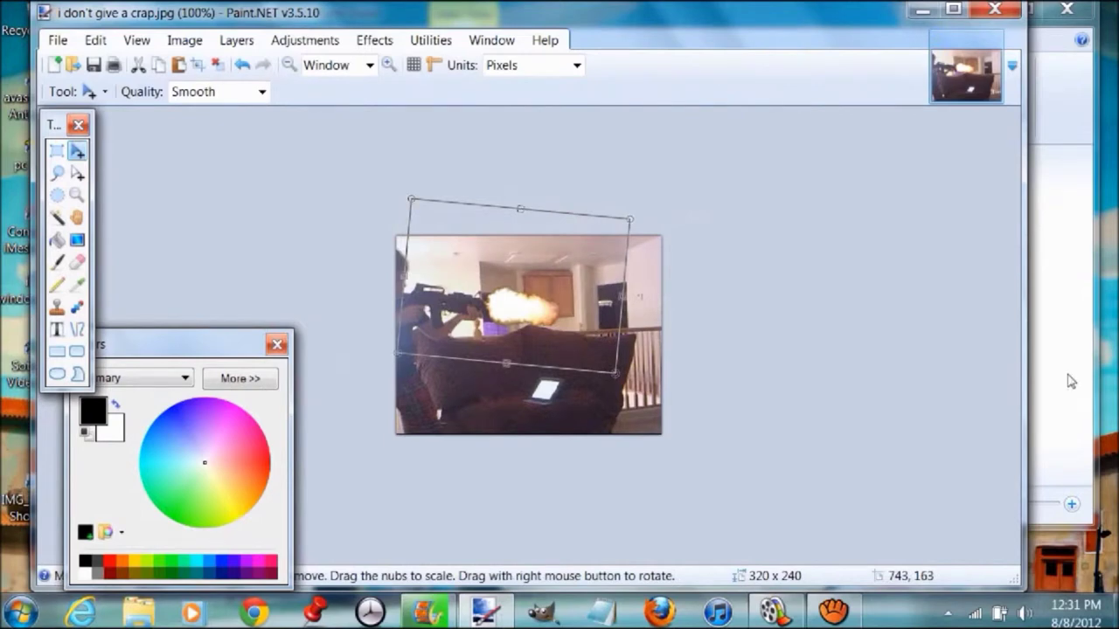
Step: Search the Start menu for 'light artist' and launch Light Artist
left_click(19, 612)
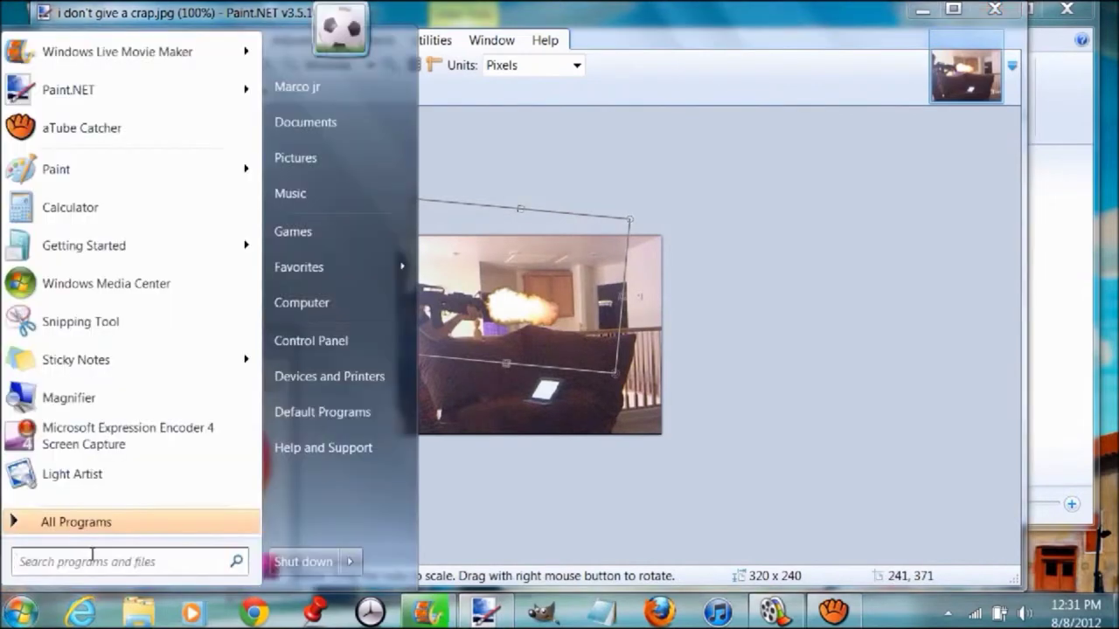
type("ligh")
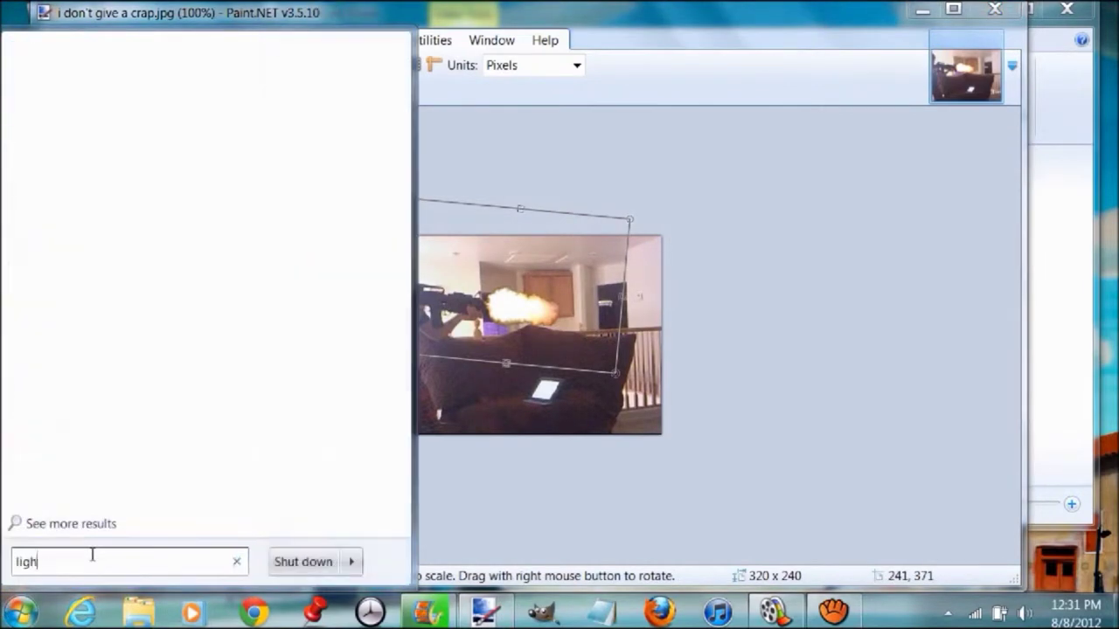
type("t artist")
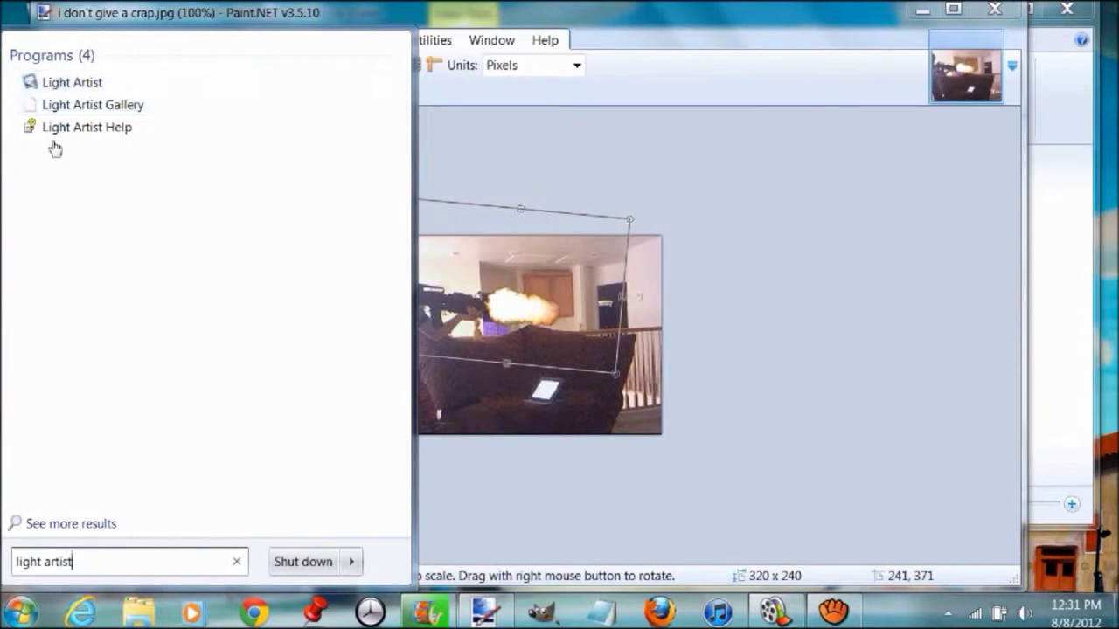
left_click(110, 83)
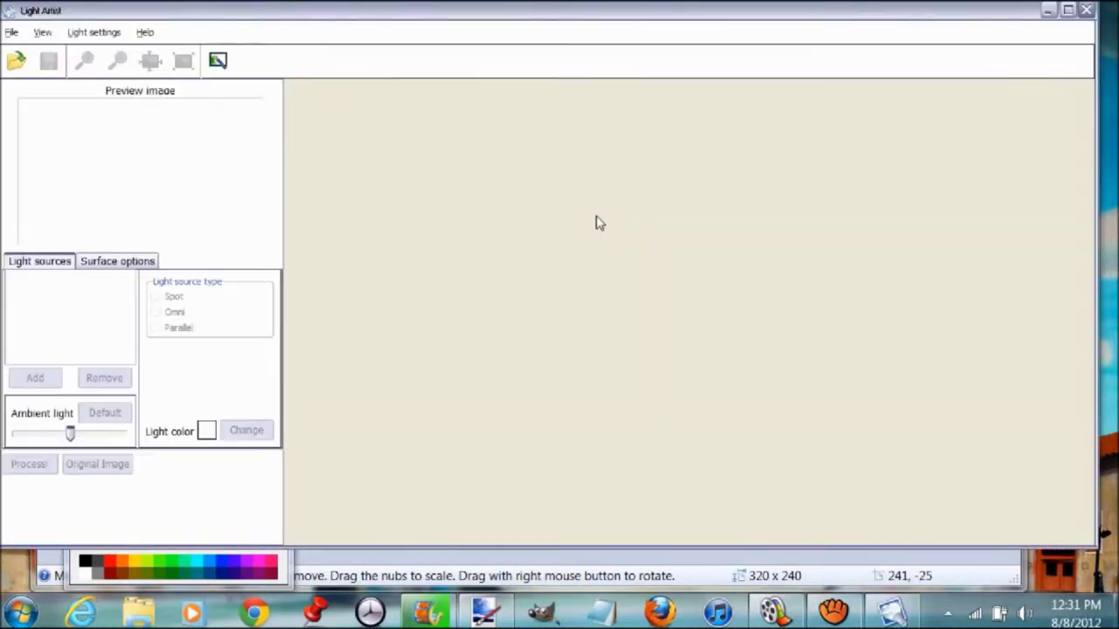
Step: Open 'i don't give a crap.jpg' in Light Artist and add a first Omni light source
left_click(18, 35)
left_click(50, 56)
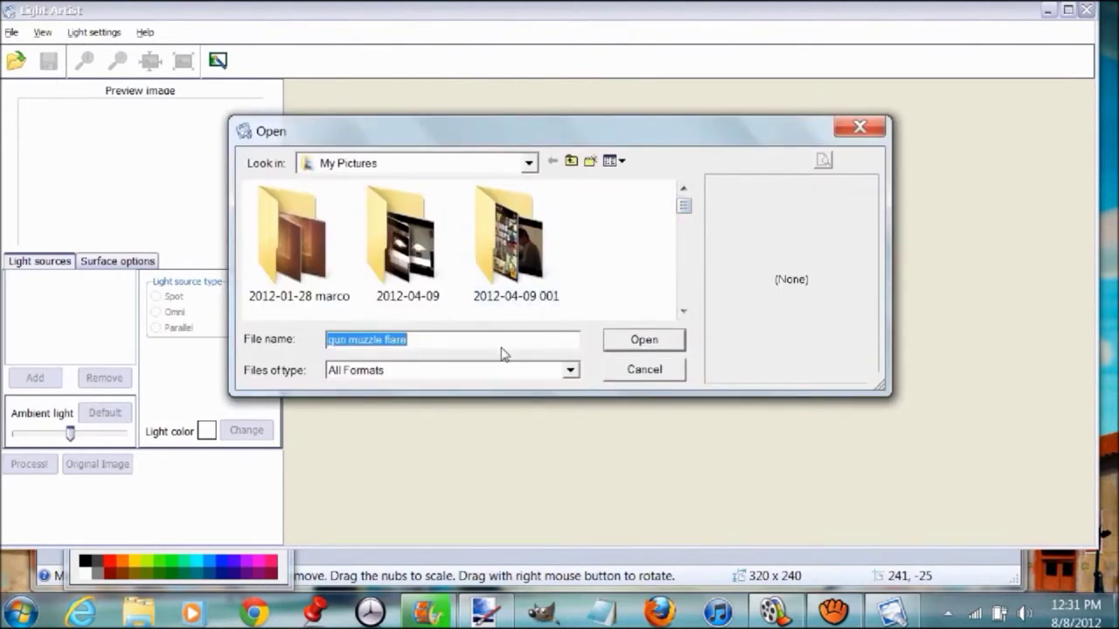
key("BackSpace")
type("i do")
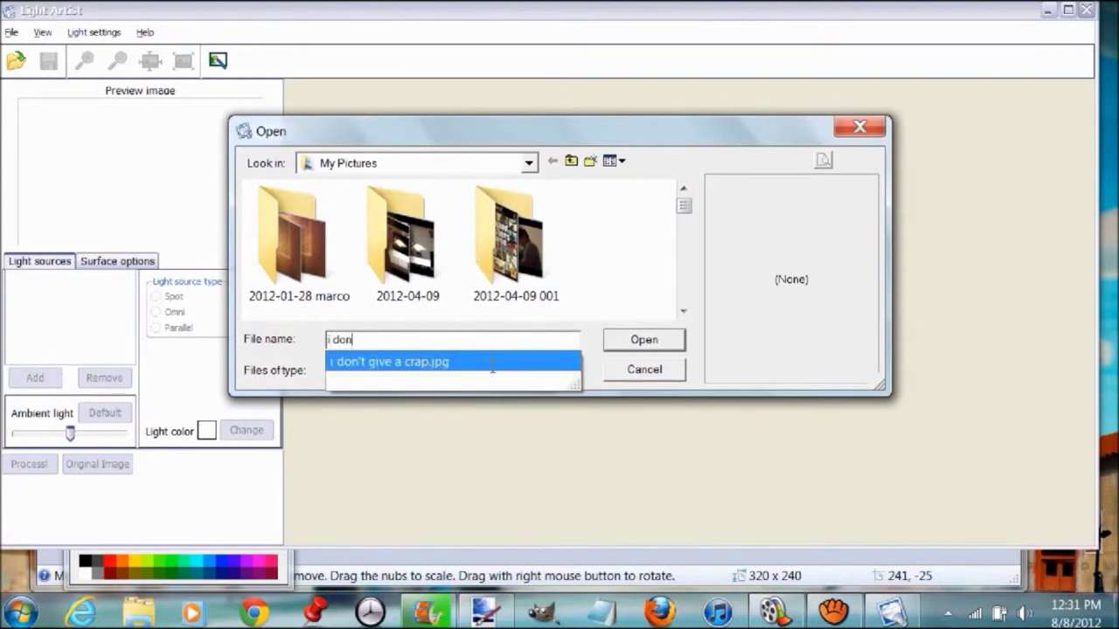
type("n")
left_click(626, 340)
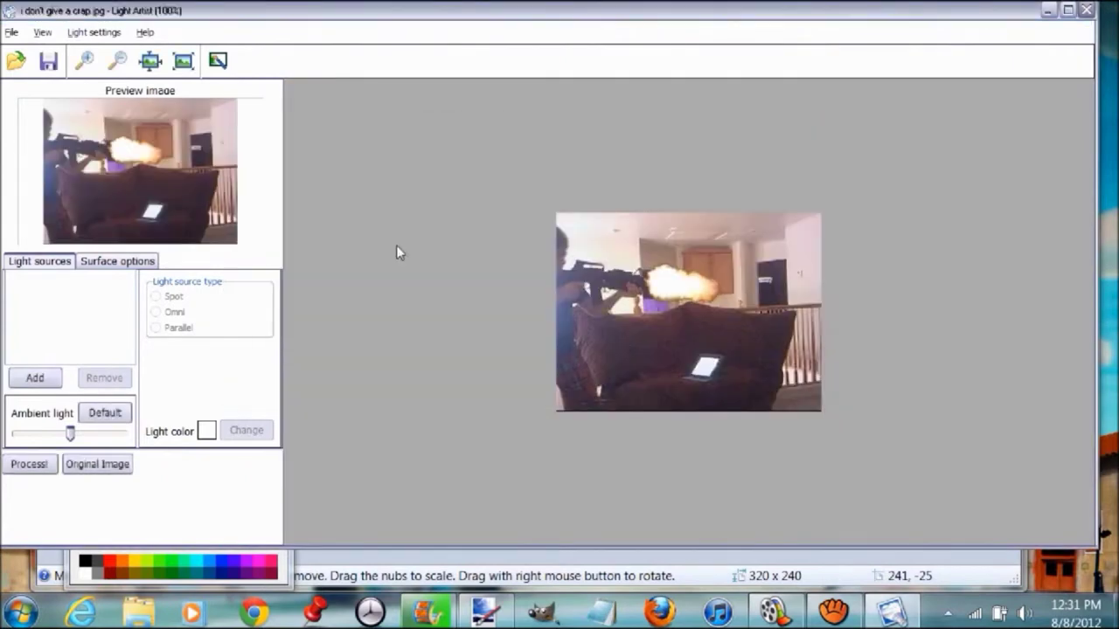
left_click(53, 372)
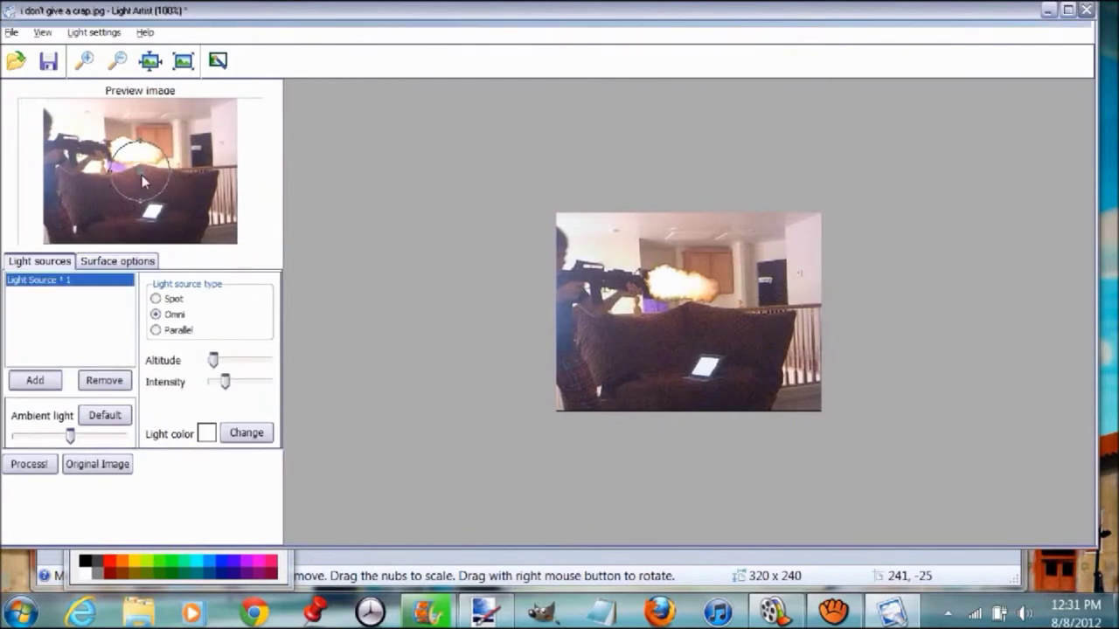
Step: Reposition the first light, then add three more Omni lights sized and placed around the muzzle flash
left_click_drag(140, 176, 153, 154)
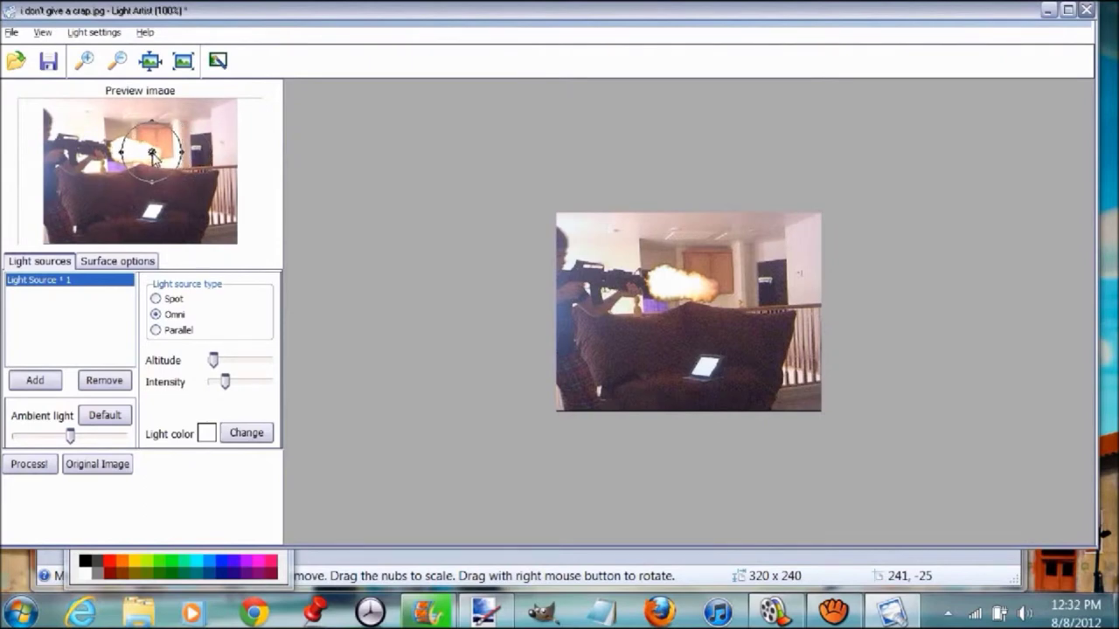
left_click(35, 381)
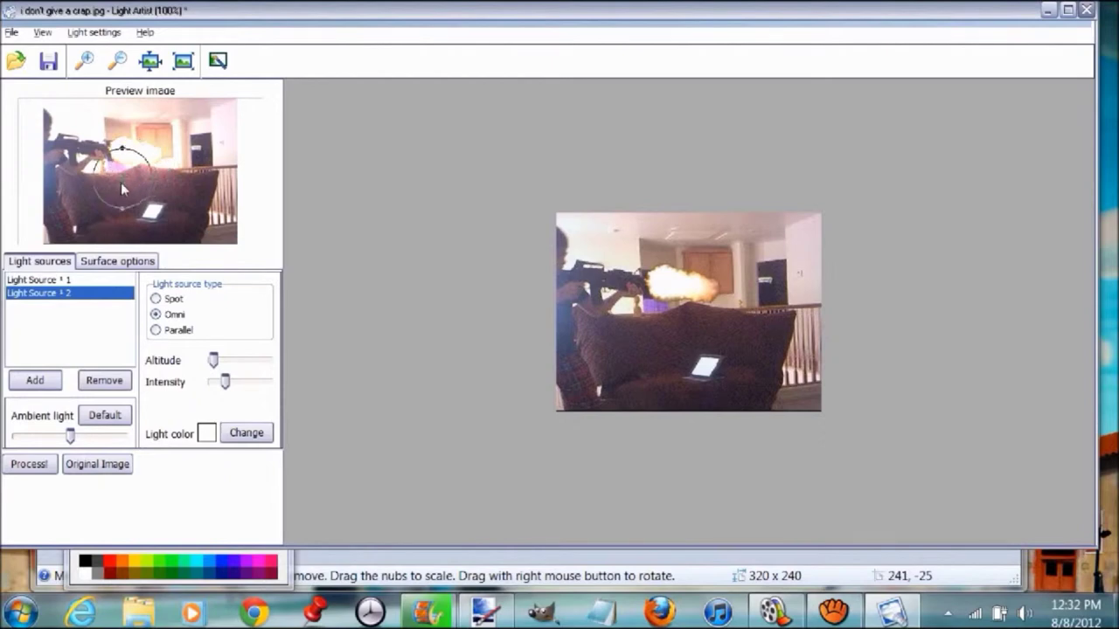
left_click_drag(121, 183, 82, 186)
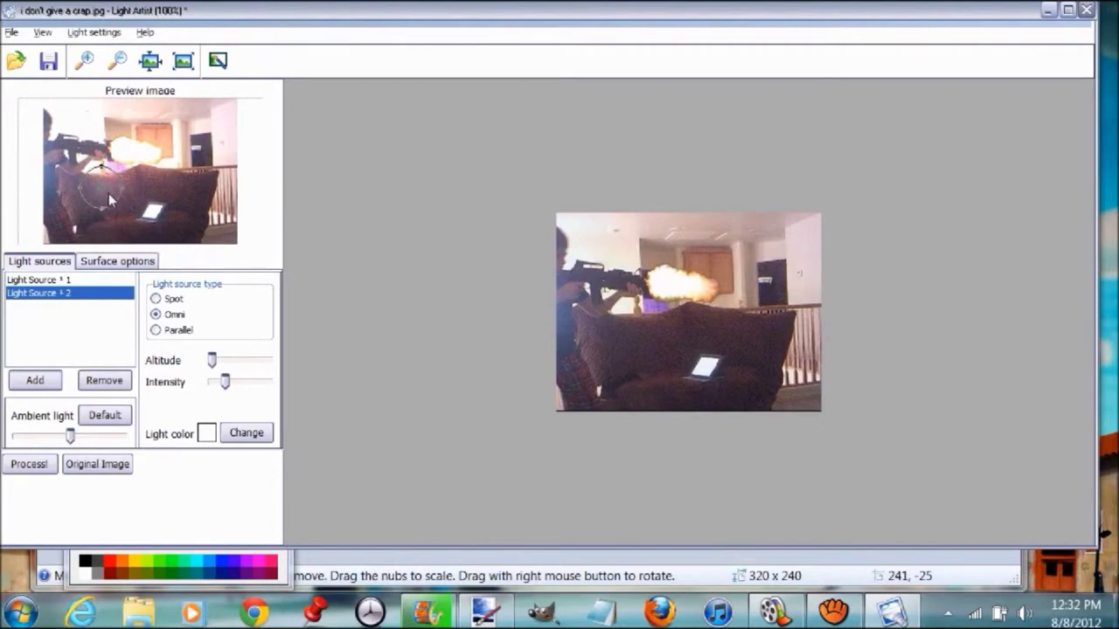
left_click_drag(76, 165, 80, 168)
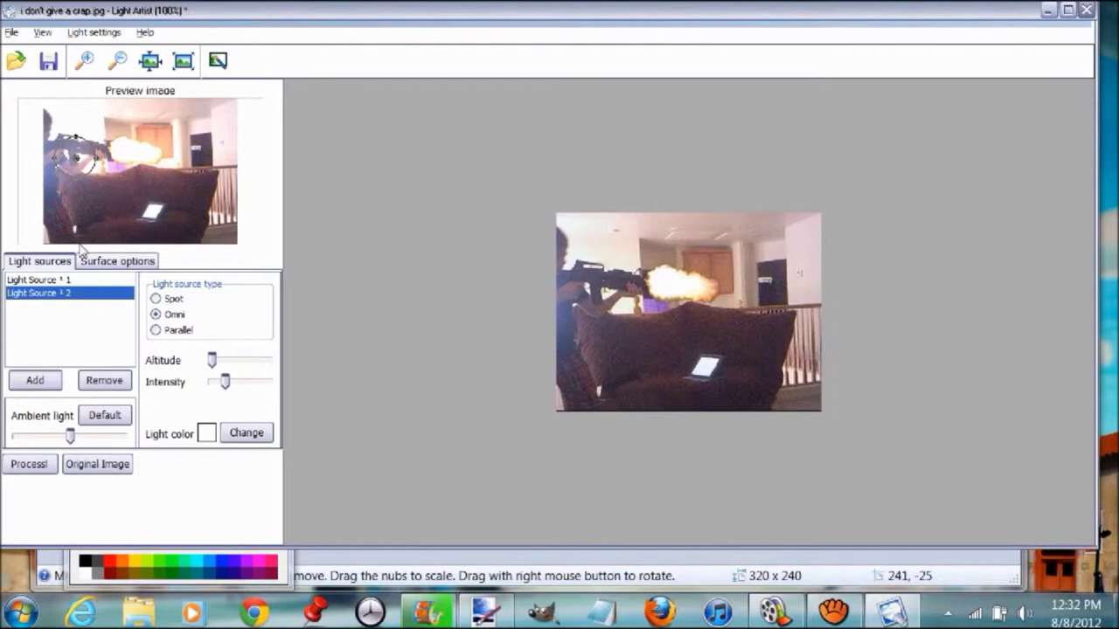
left_click(35, 381)
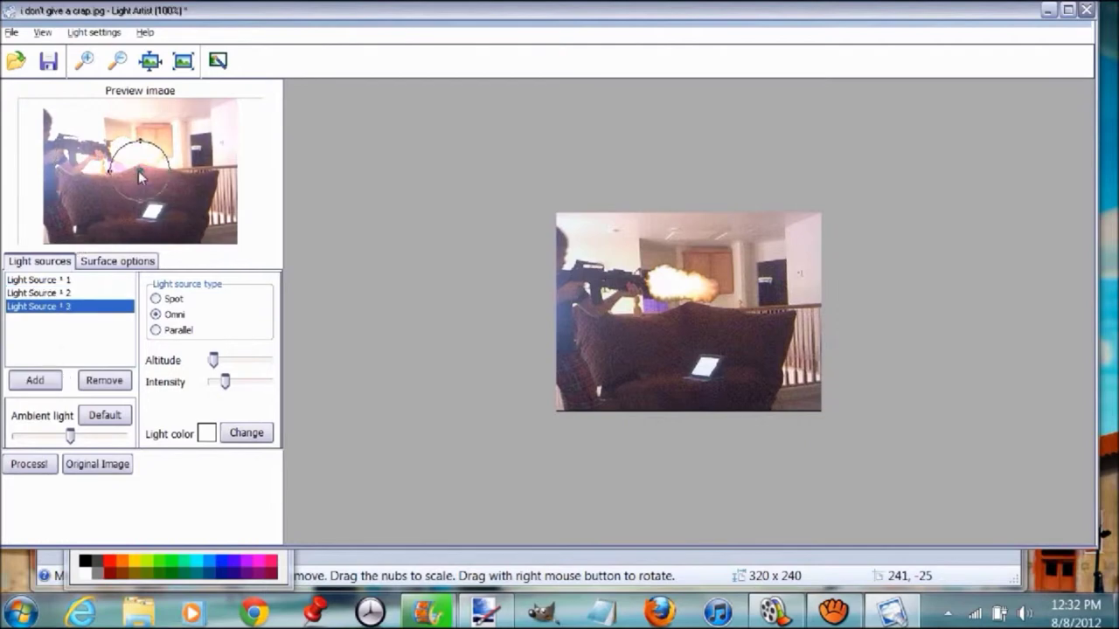
left_click_drag(140, 177, 124, 194)
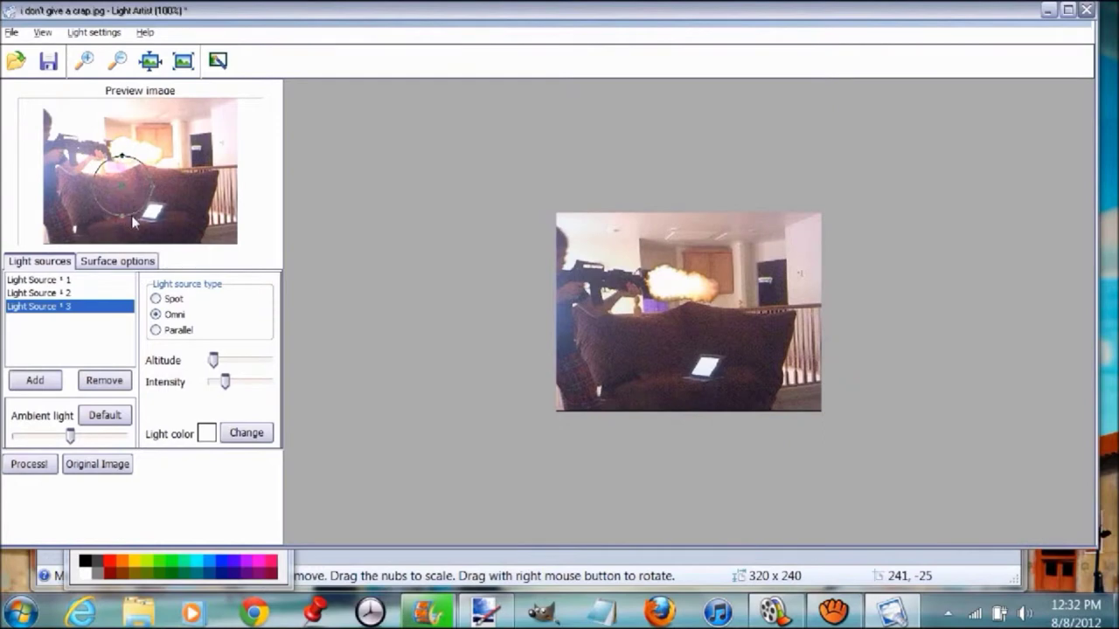
left_click(35, 380)
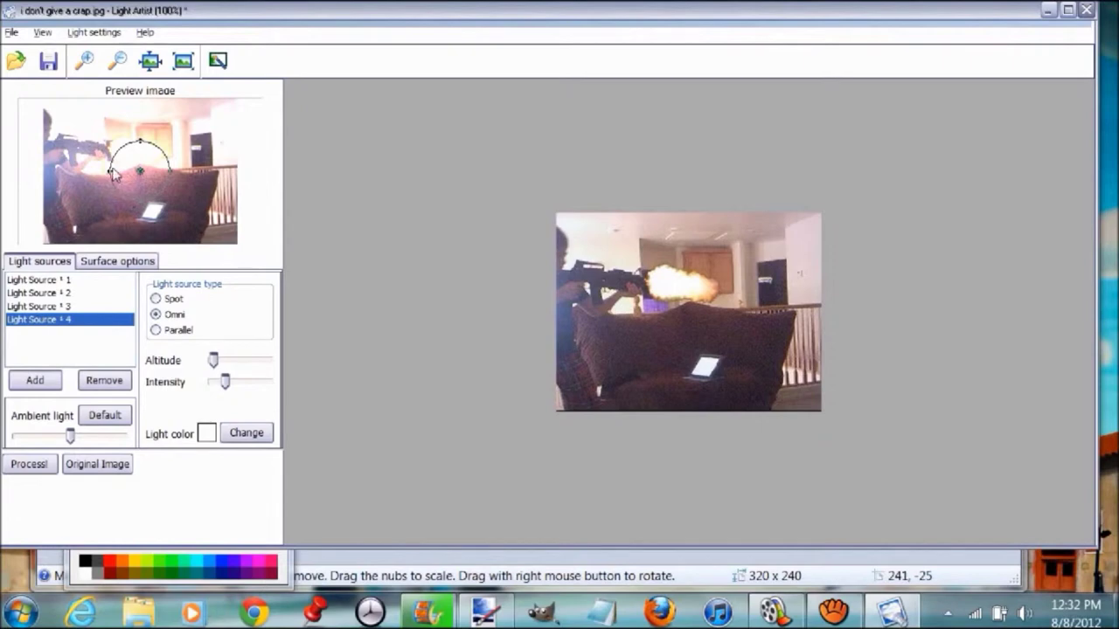
left_click_drag(114, 172, 53, 128)
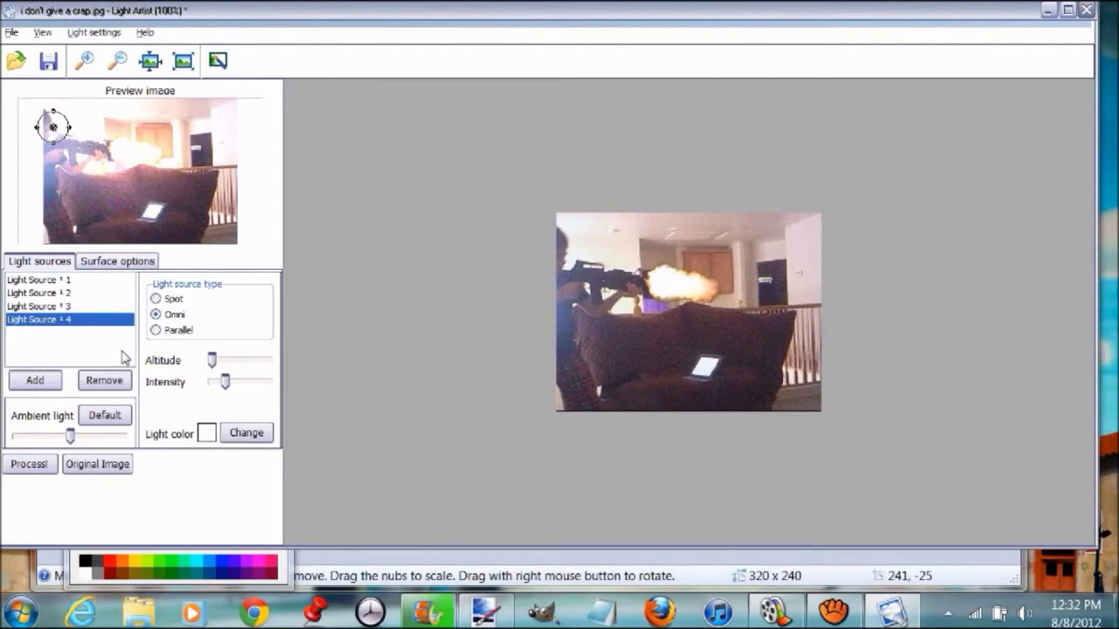
Step: Process the lighting, overwrite the original image, and close Light Artist and Paint.NET
left_click(42, 464)
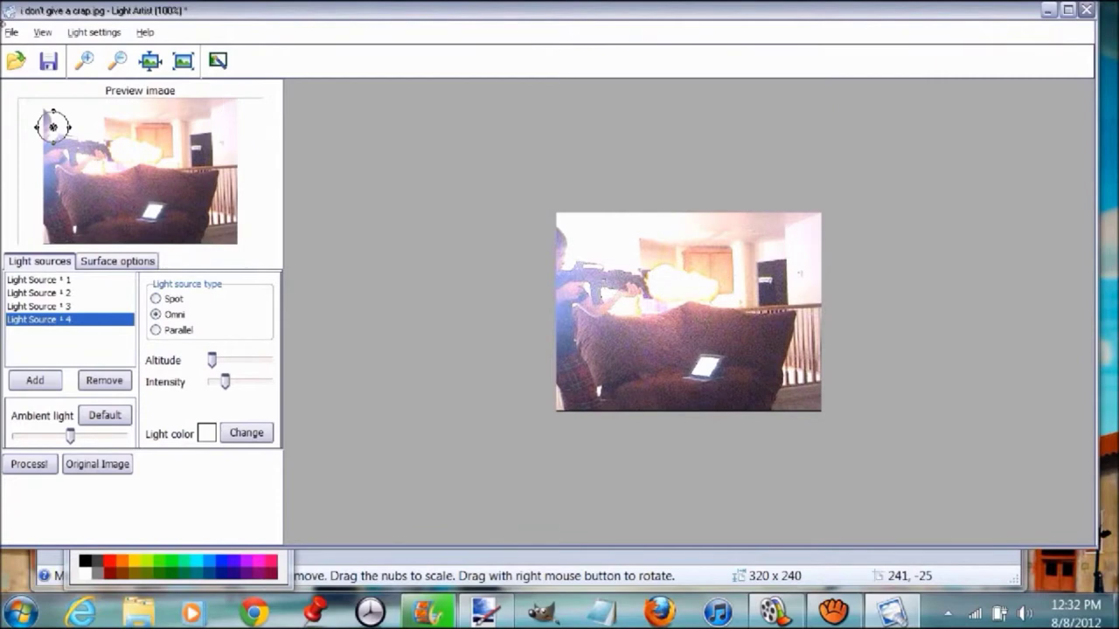
left_click(11, 31)
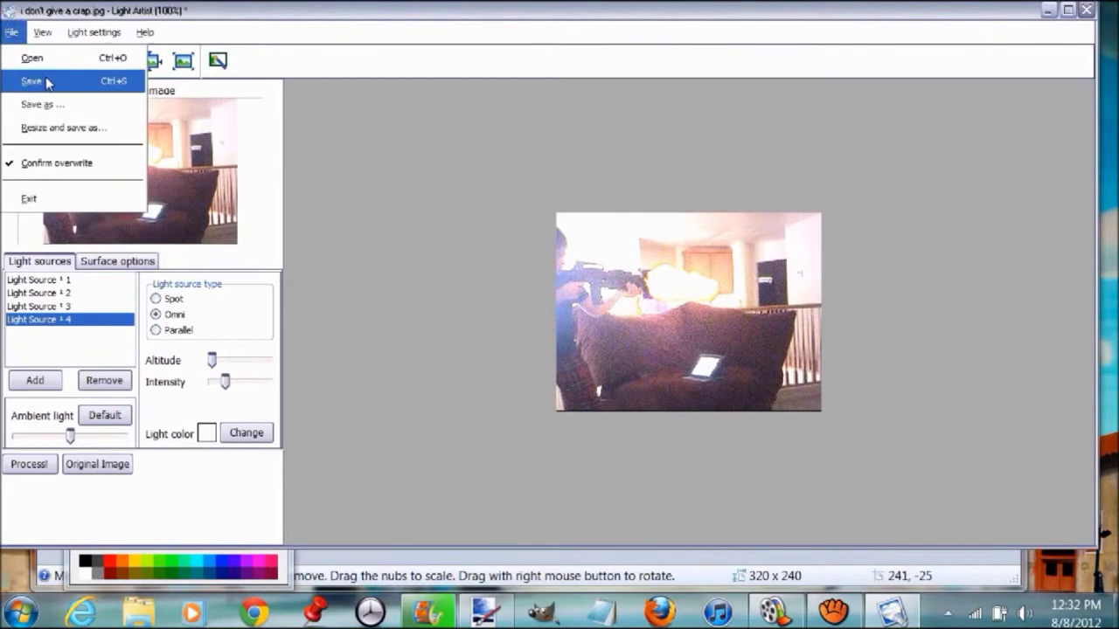
left_click(32, 82)
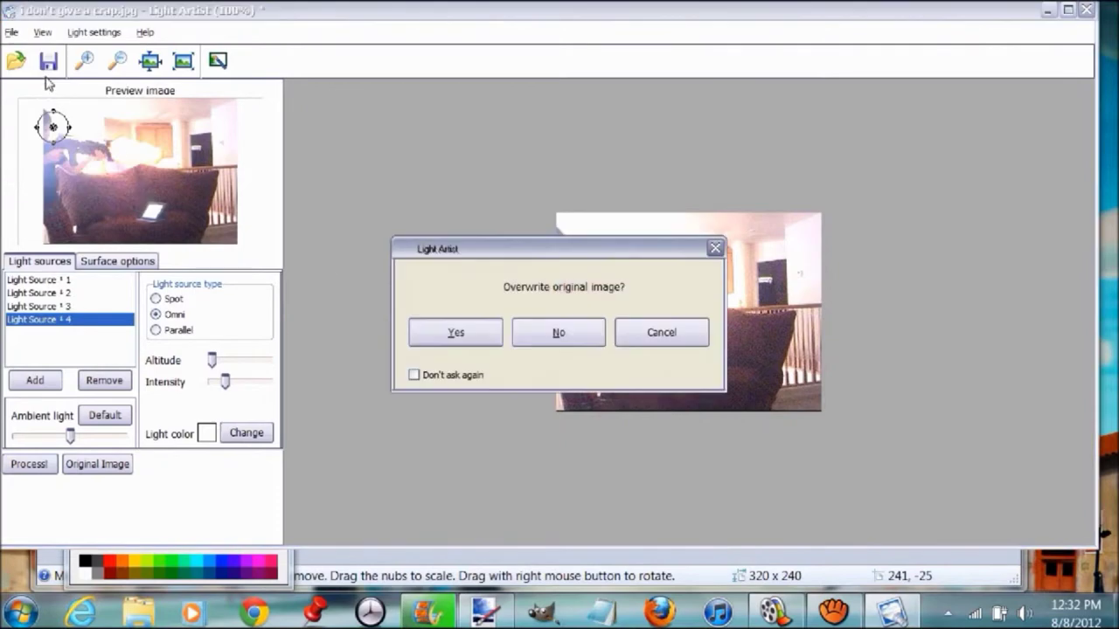
left_click(461, 331)
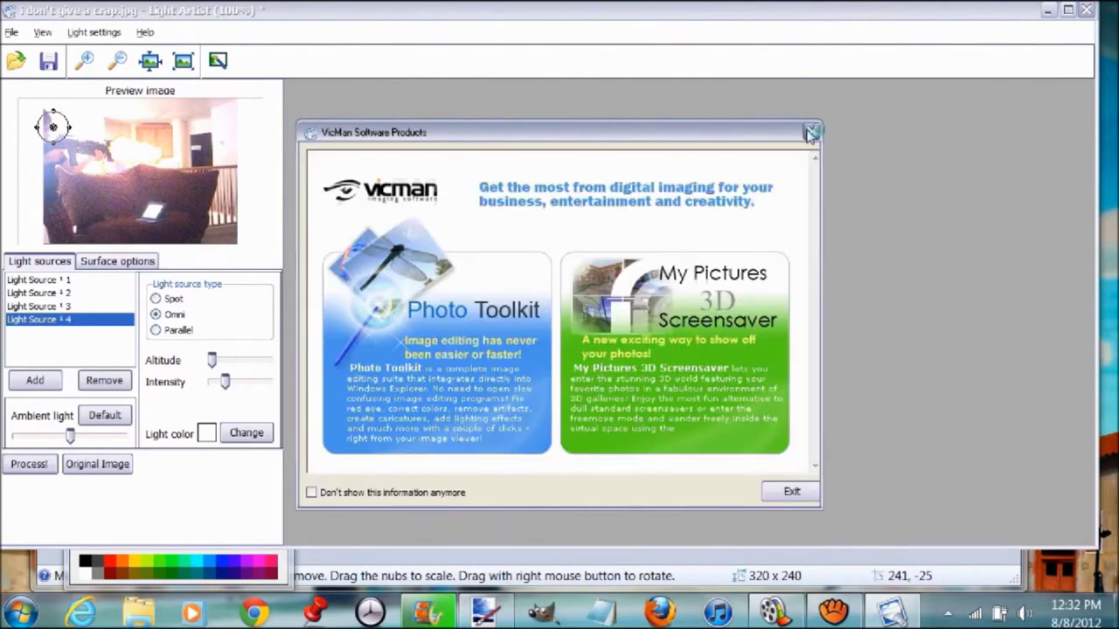
left_click(811, 131)
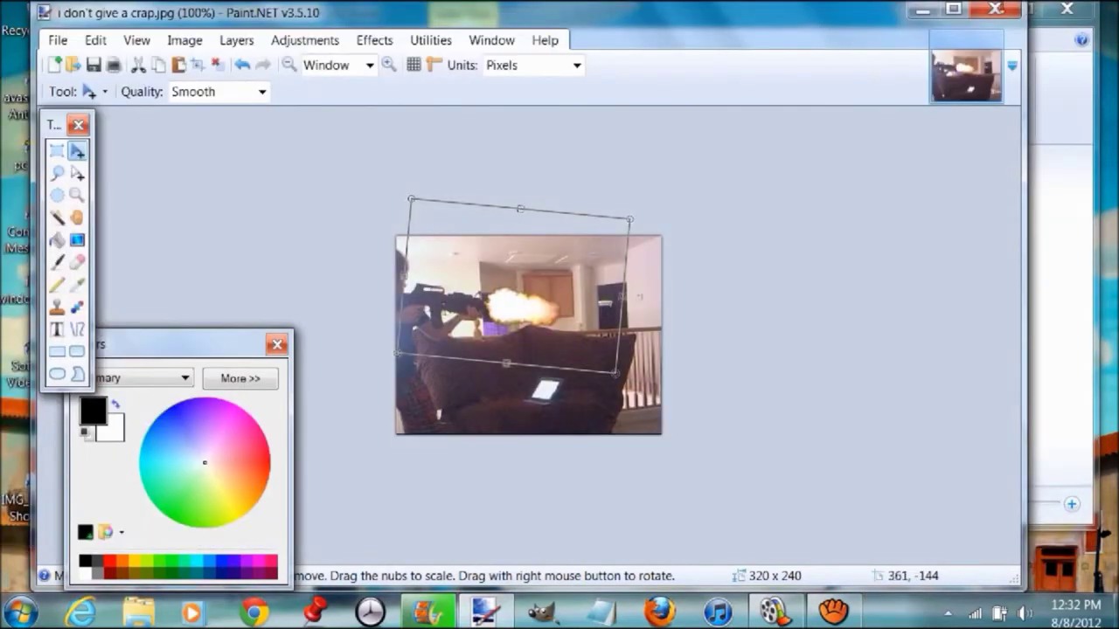
left_click(995, 8)
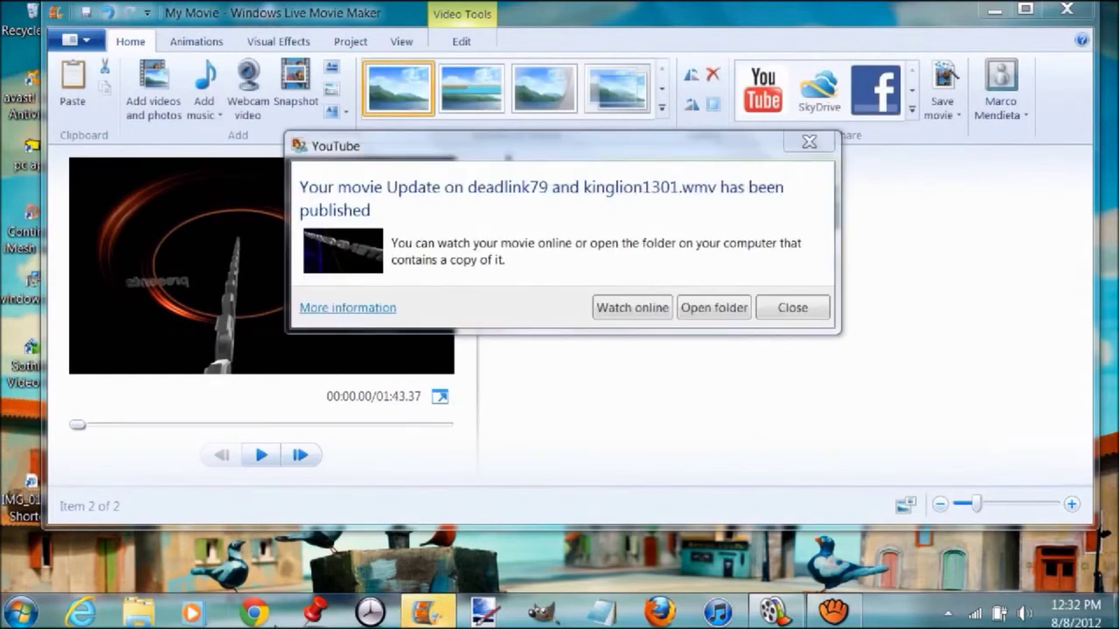
Step: Close the YouTube published notice and return to the classic Windows Movie Maker project
left_click(781, 307)
left_click(772, 612)
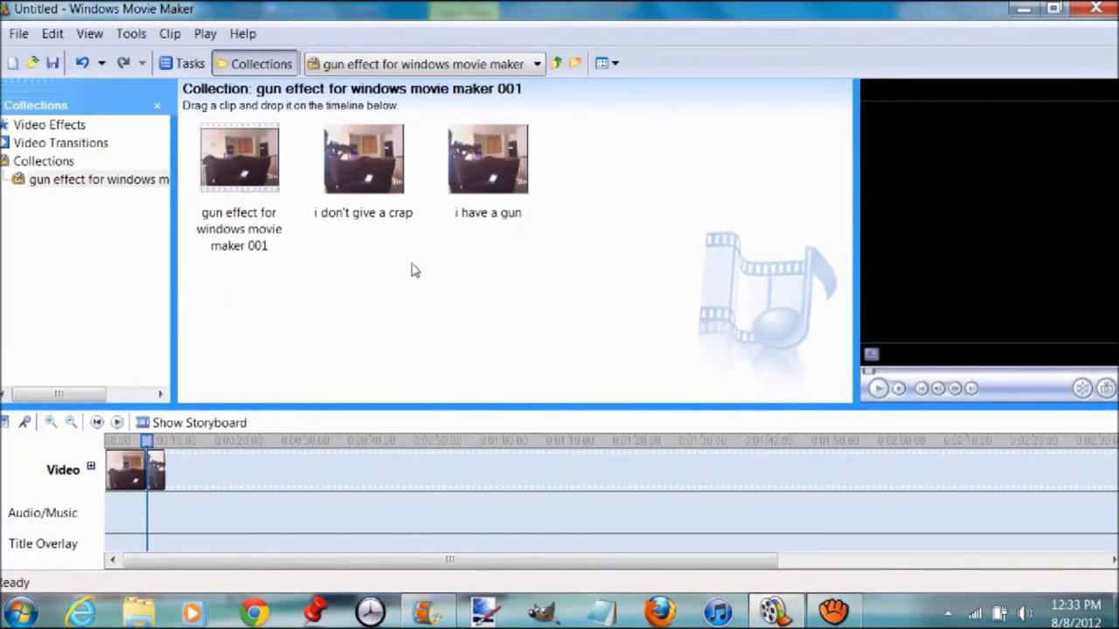
Step: Import the relit 'i don't give a crap.jpg' into the collection
left_click(19, 34)
left_click(92, 174)
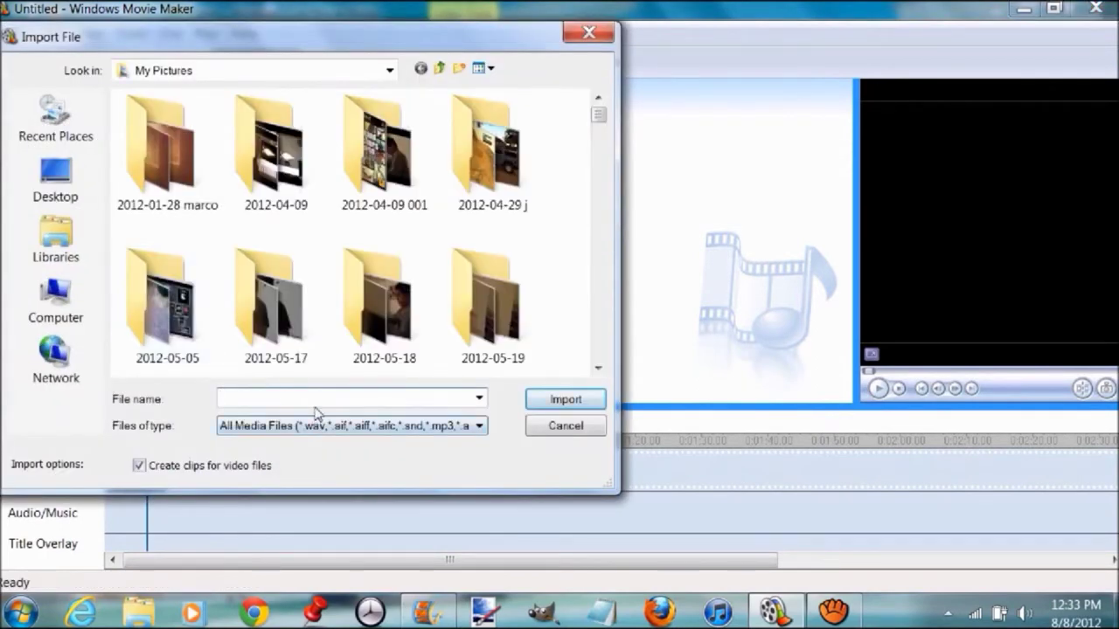
type("i")
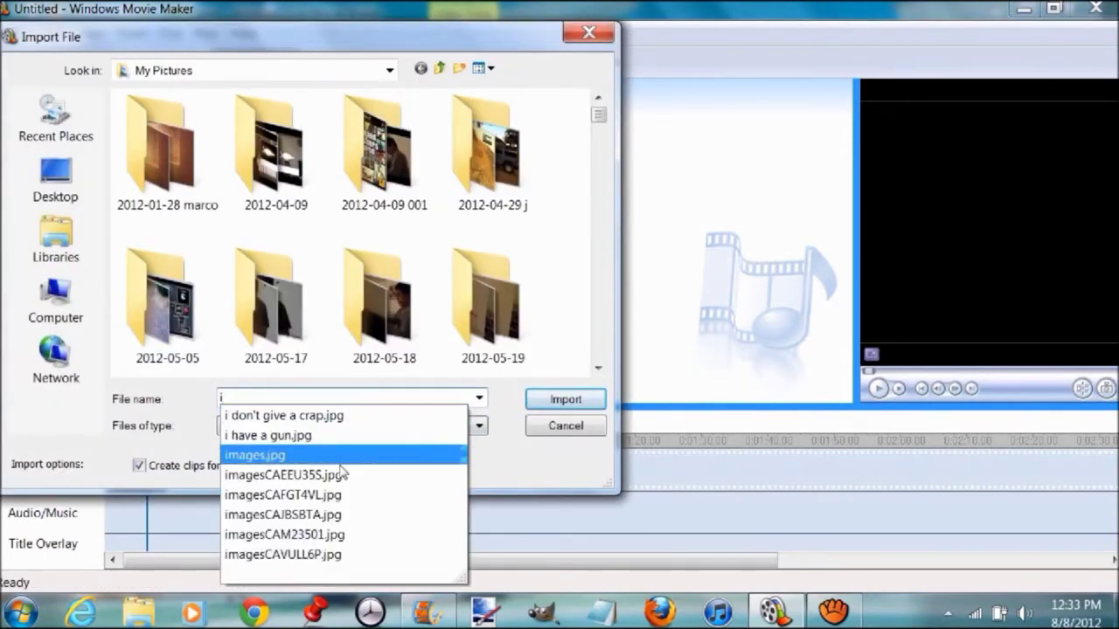
left_click(346, 416)
left_click(562, 402)
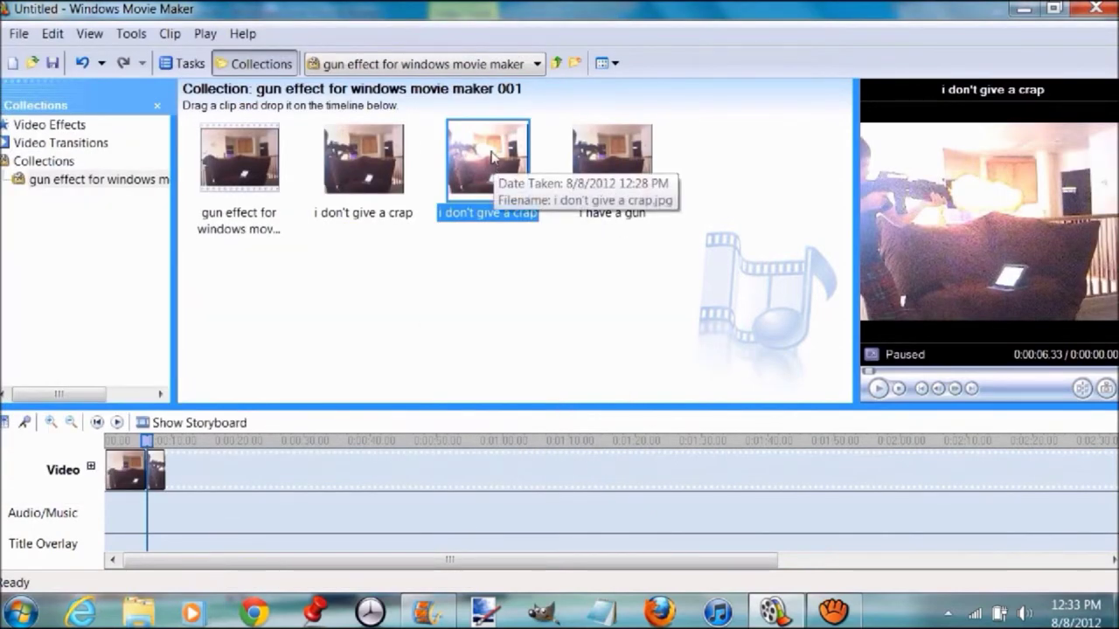
Step: Zoom in and drop the 'i don't give a crap' still between the gun clip halves
left_click(51, 423)
left_click(51, 422)
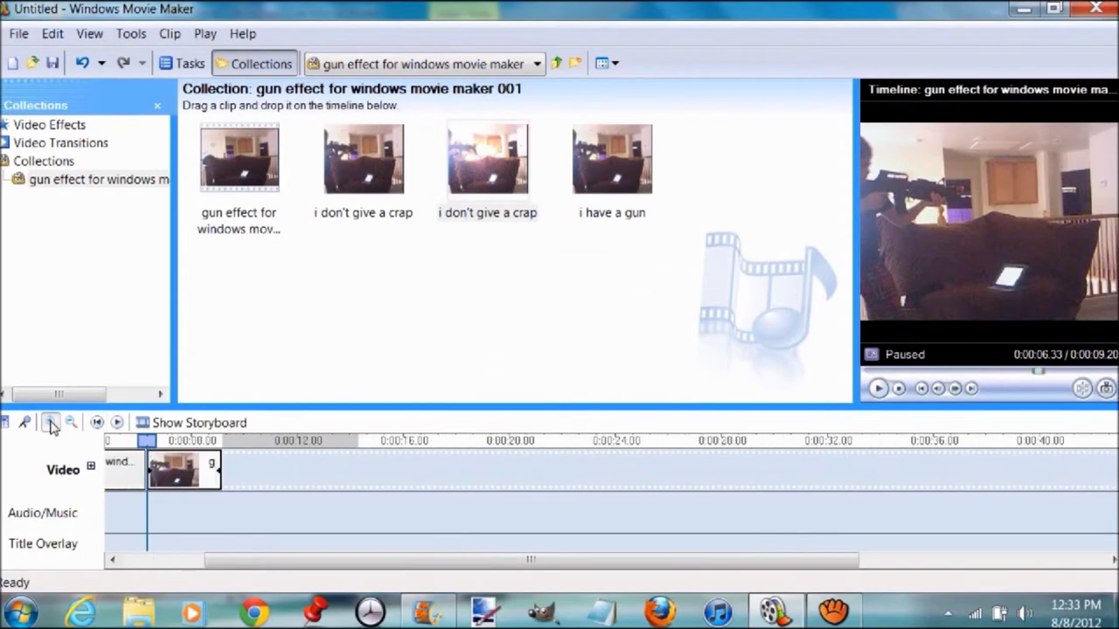
left_click(51, 423)
left_click_drag(147, 439, 100, 440)
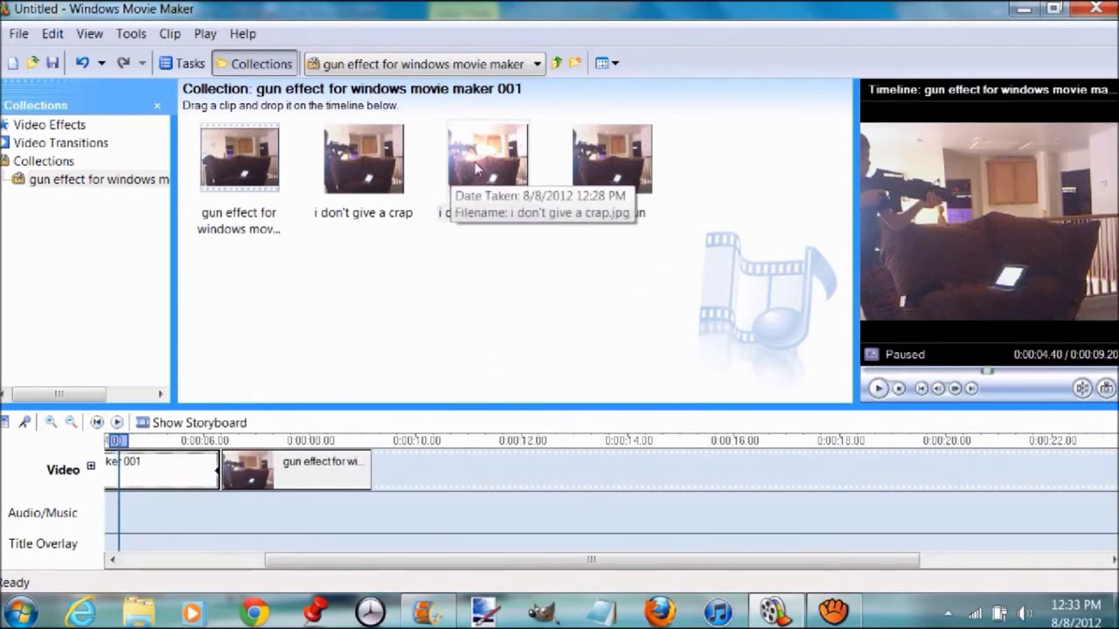
left_click_drag(437, 205, 250, 457)
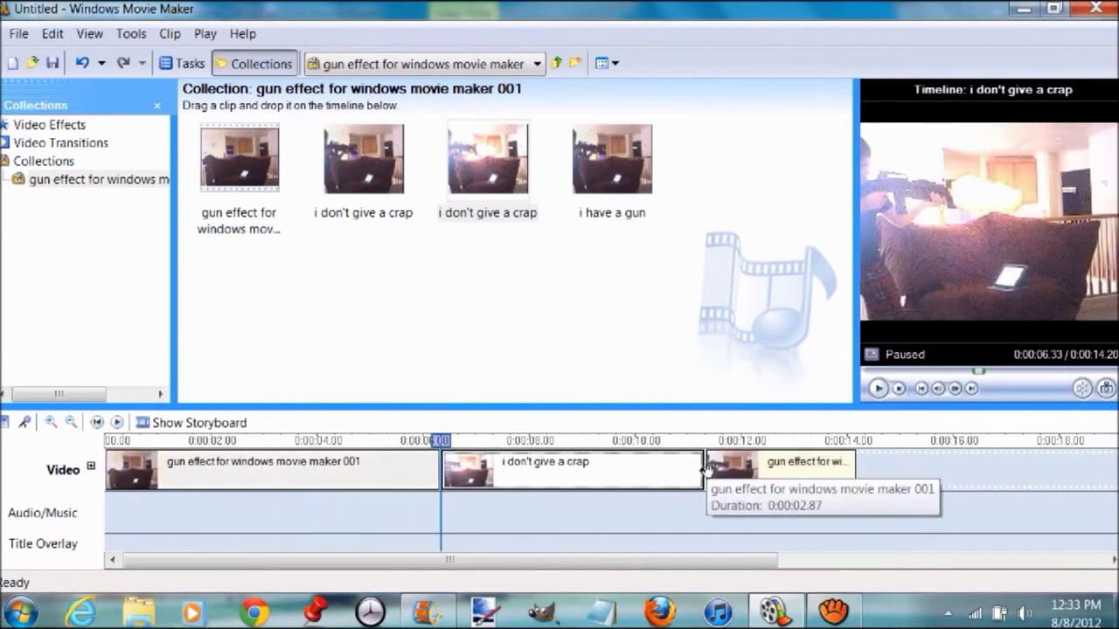
Step: Zoom the timeline in and select the muzzle-flash still clip
left_click(51, 423)
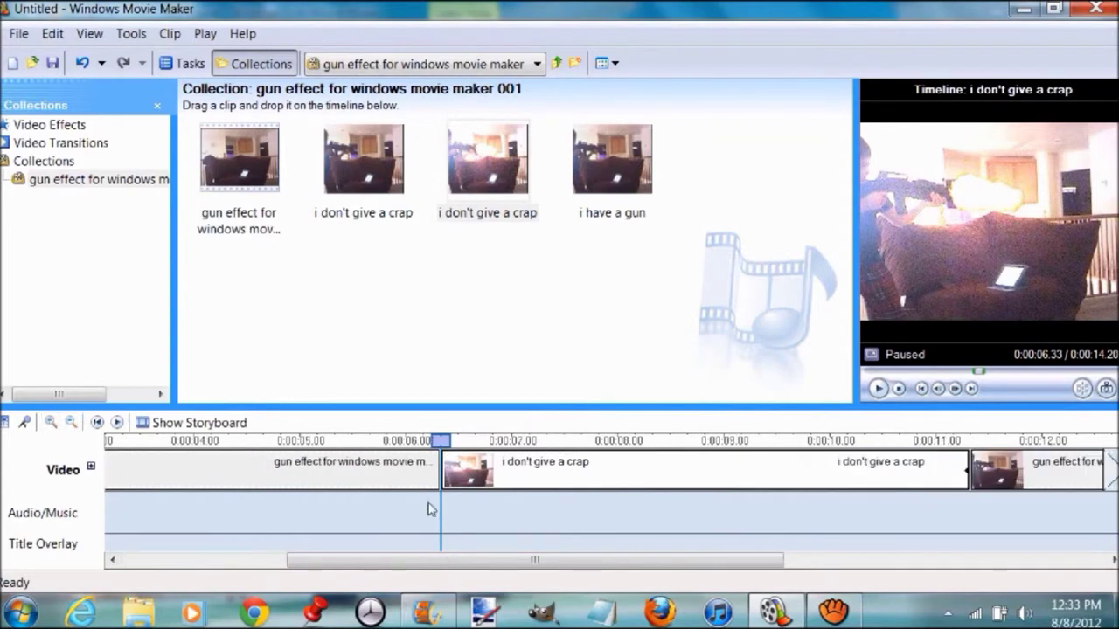
left_click_drag(442, 441, 1106, 447)
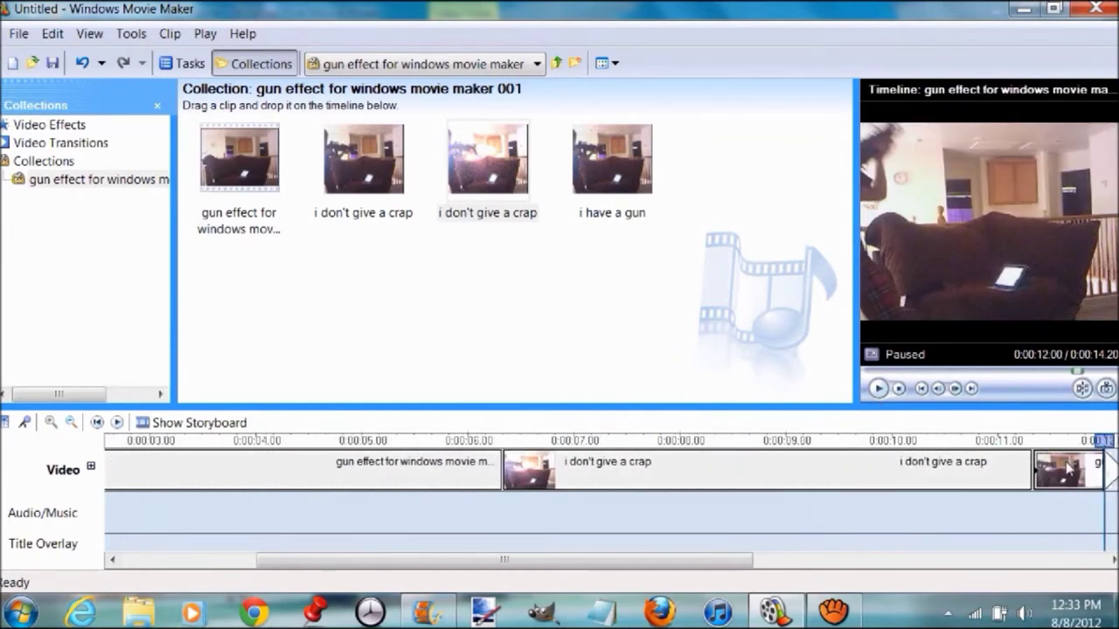
left_click(1028, 470)
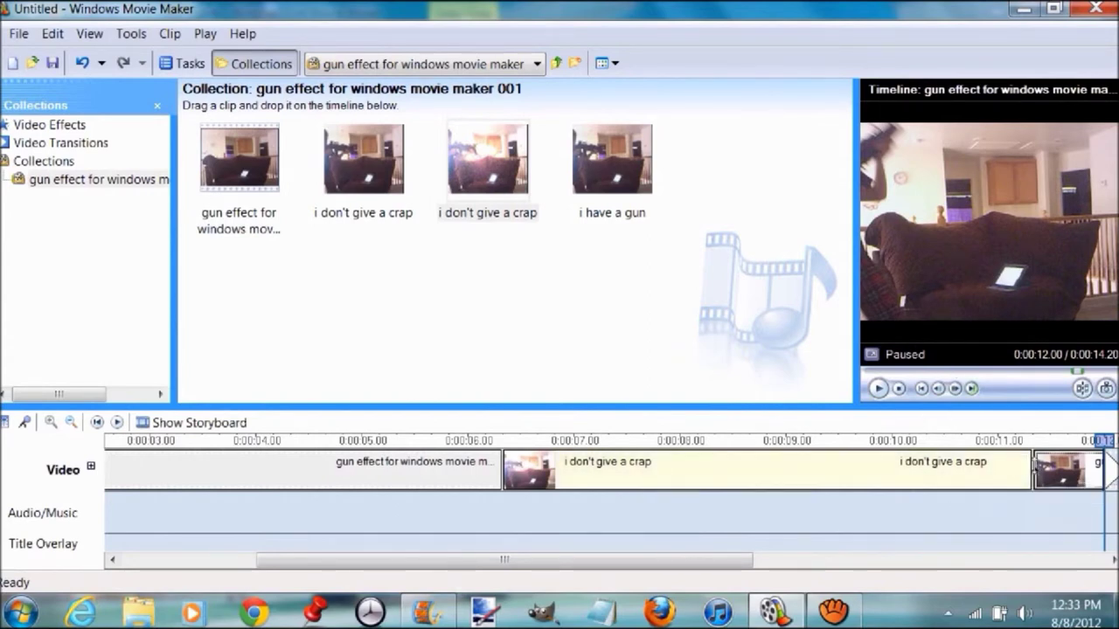
left_click(1028, 468)
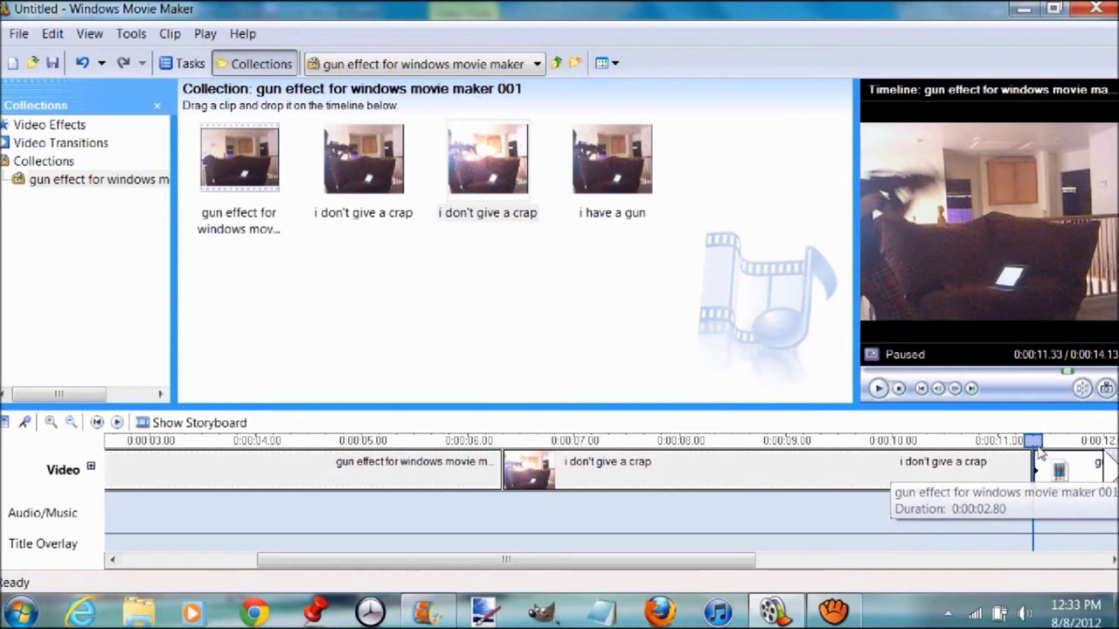
Step: Trim the still's end down to a split-second flash, leaving a 9.27-second movie
left_click_drag(1035, 470, 1028, 470)
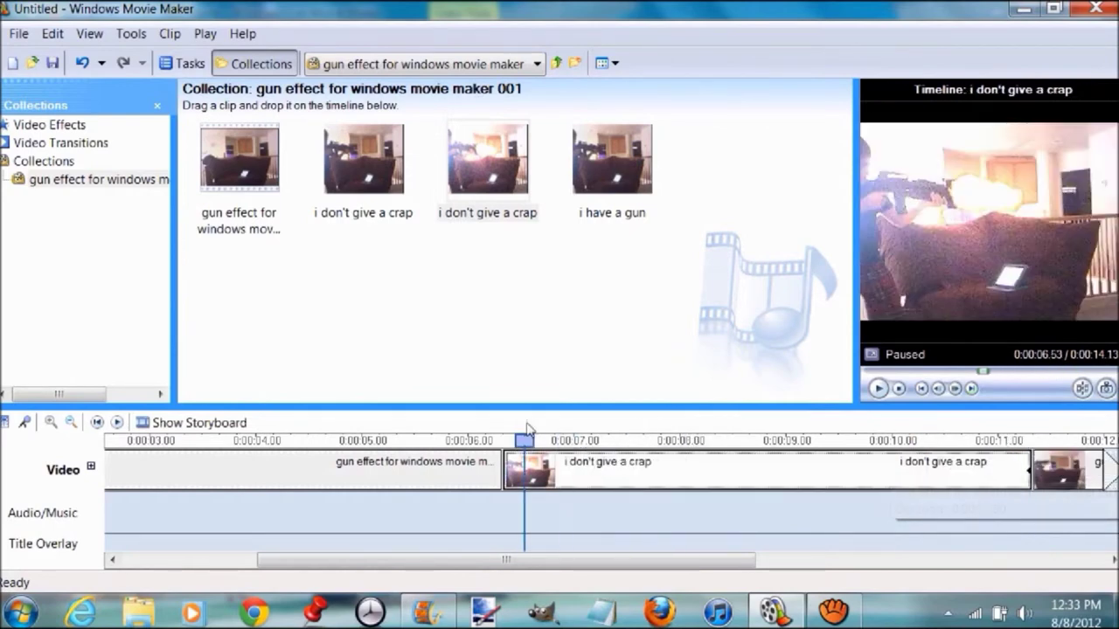
left_click_drag(1031, 472, 486, 464)
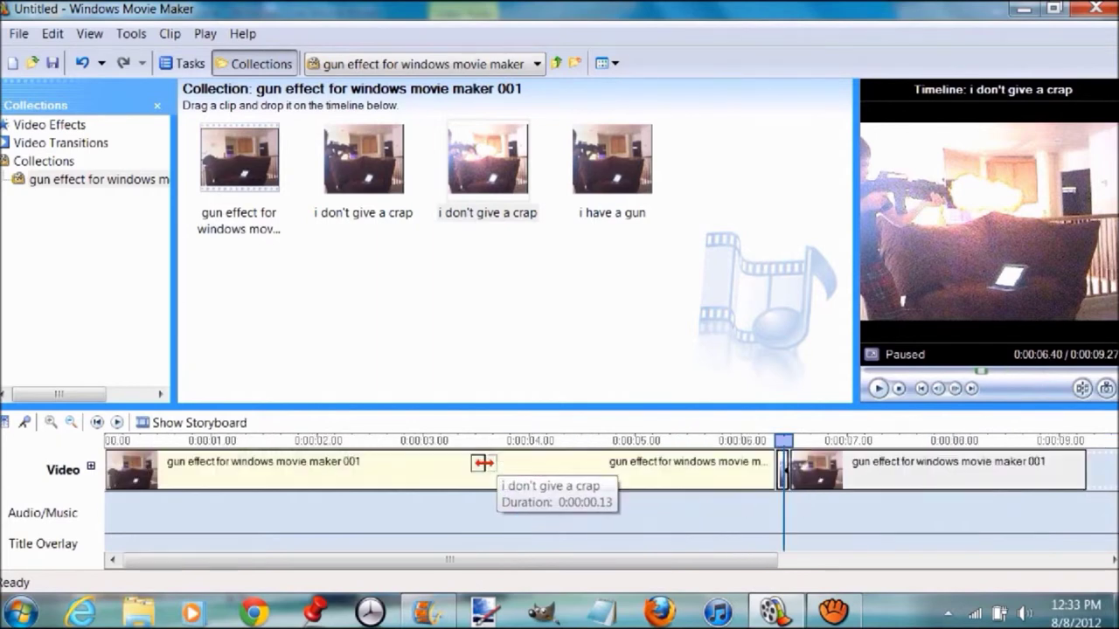
left_click(71, 423)
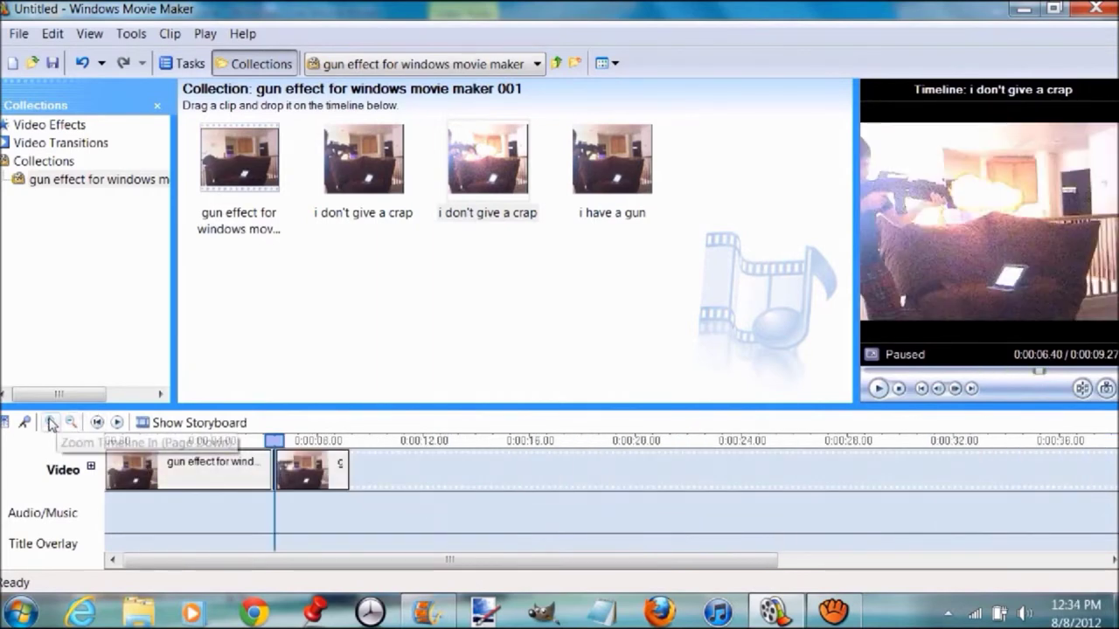
left_click(50, 424)
left_click_drag(271, 460, 282, 467)
left_click_drag(112, 463, 112, 464)
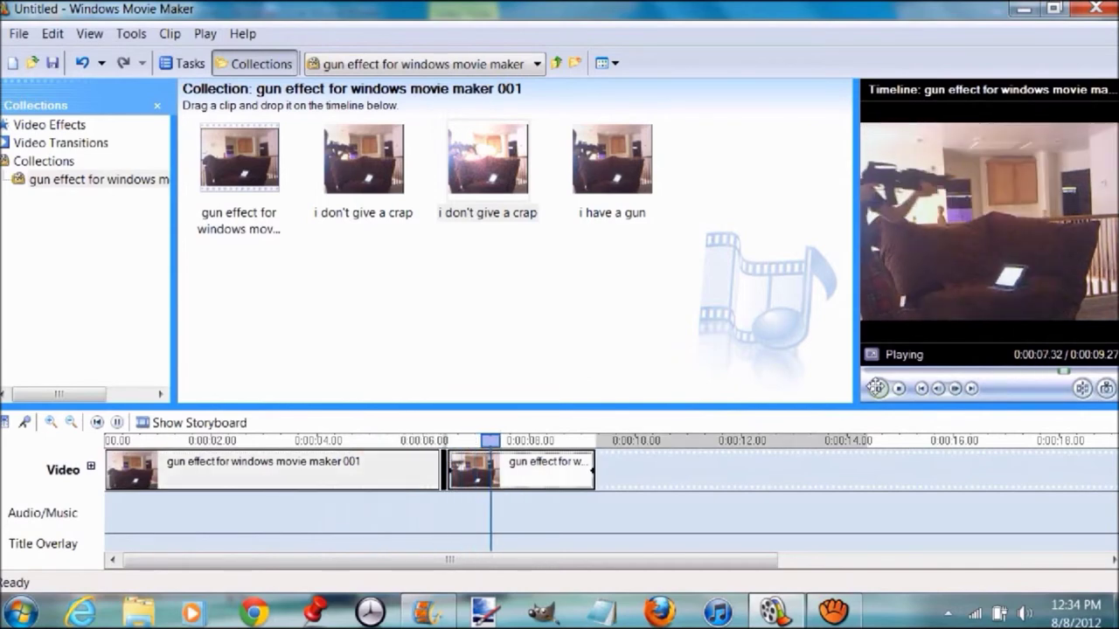
Step: Pause the preview, move to the still's start, zoom in, and show the Video Effects catalog
left_click(878, 388)
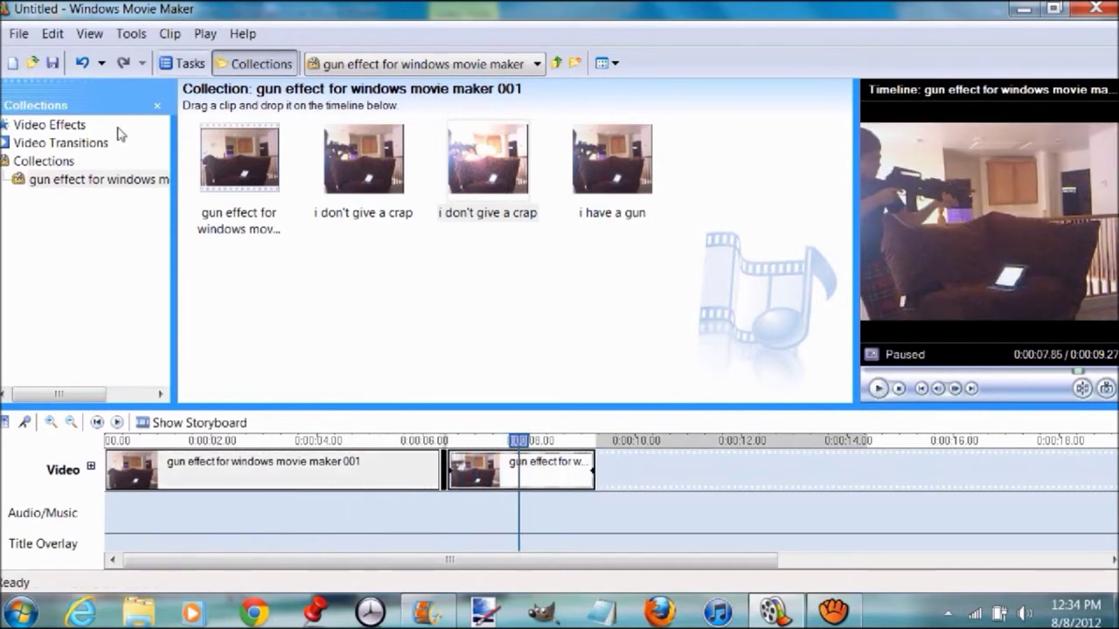
left_click(444, 490)
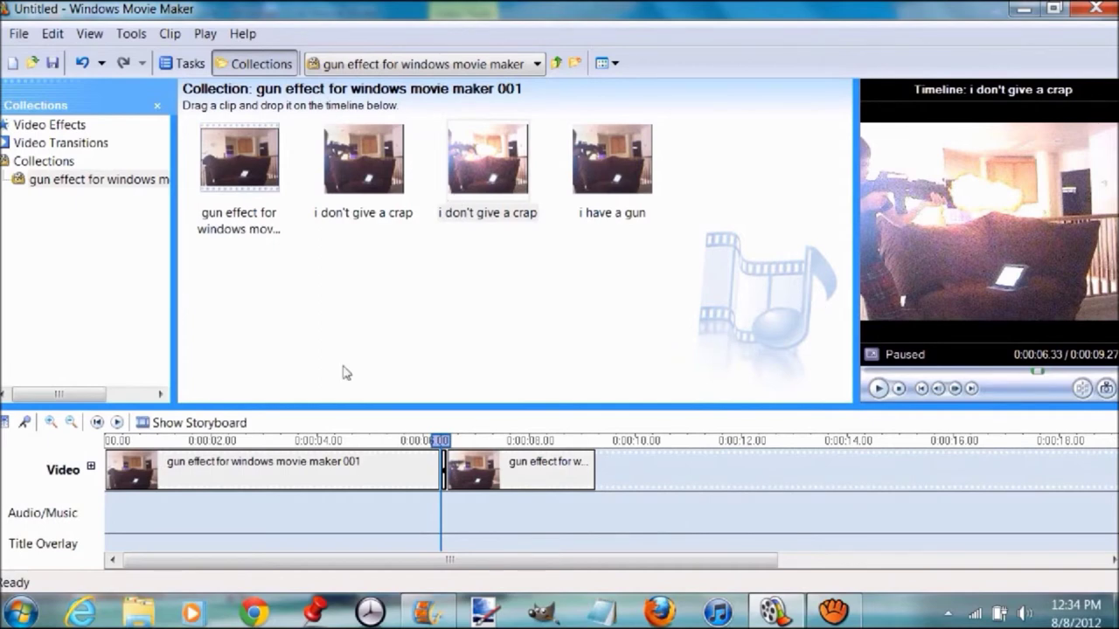
left_click(50, 423)
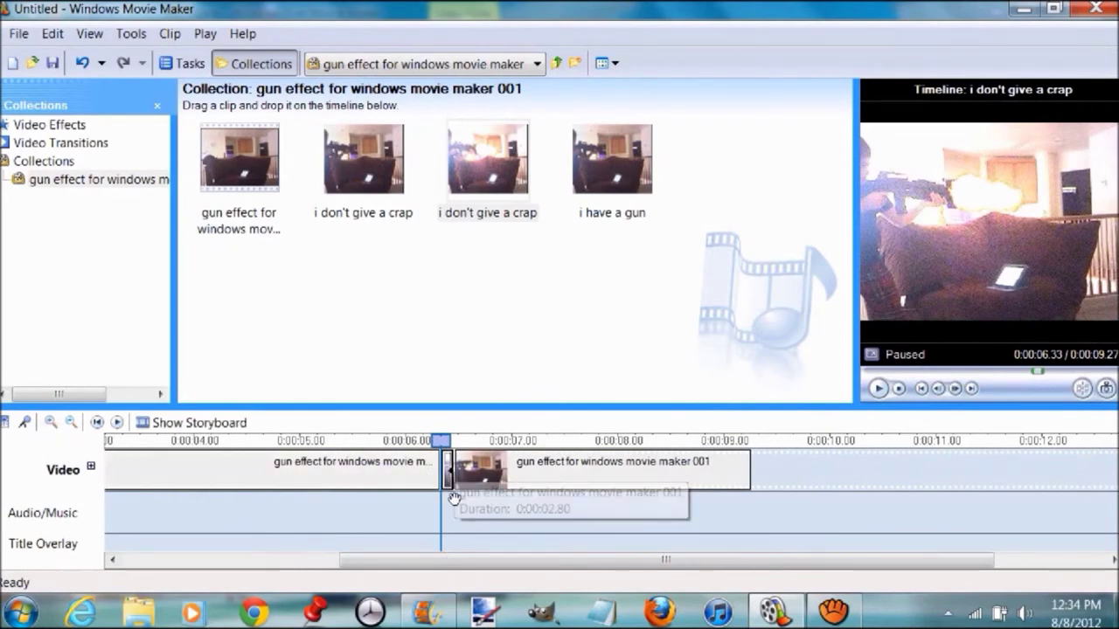
left_click(78, 125)
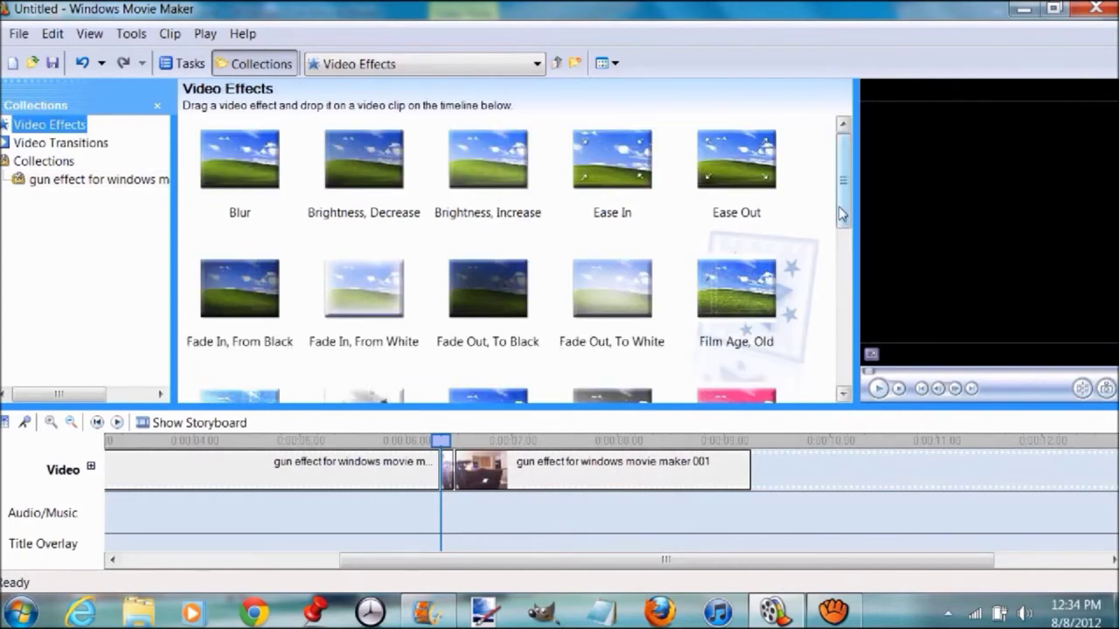
Step: Apply Speed Up, Double to the flash still and set the playhead to 0:00:05.67
left_click_drag(842, 214, 816, 392)
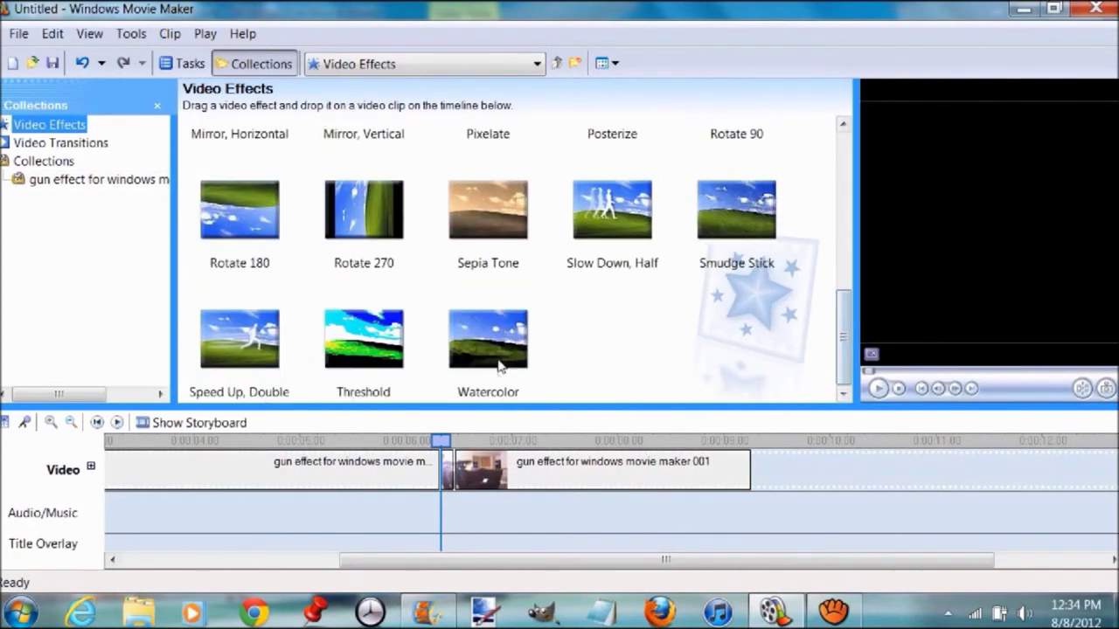
left_click_drag(262, 343, 445, 483)
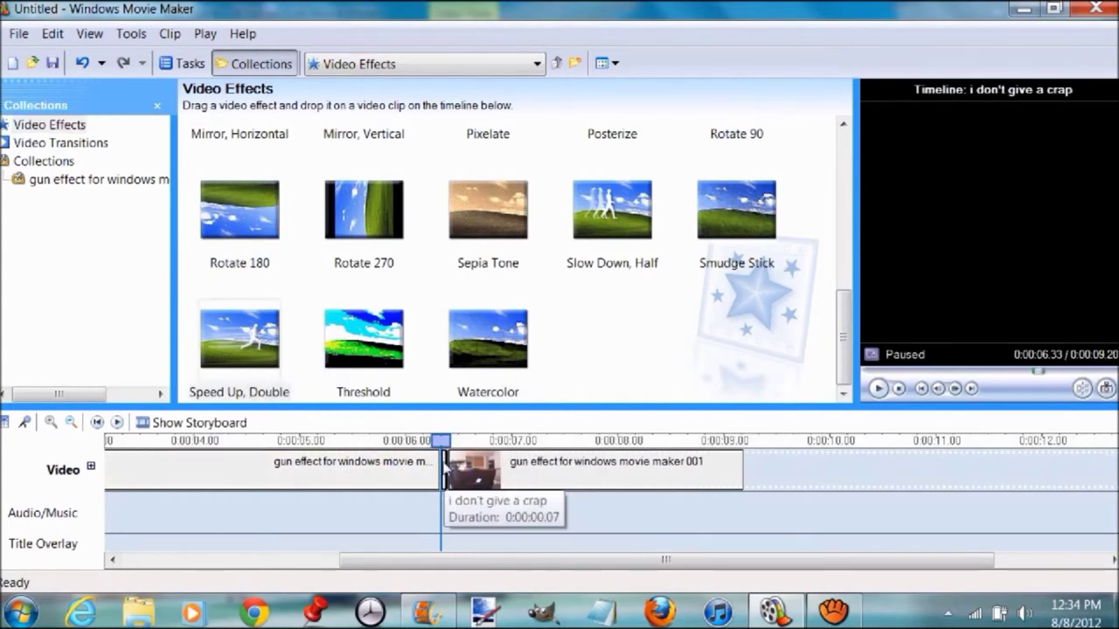
left_click(400, 442)
left_click_drag(400, 442, 371, 441)
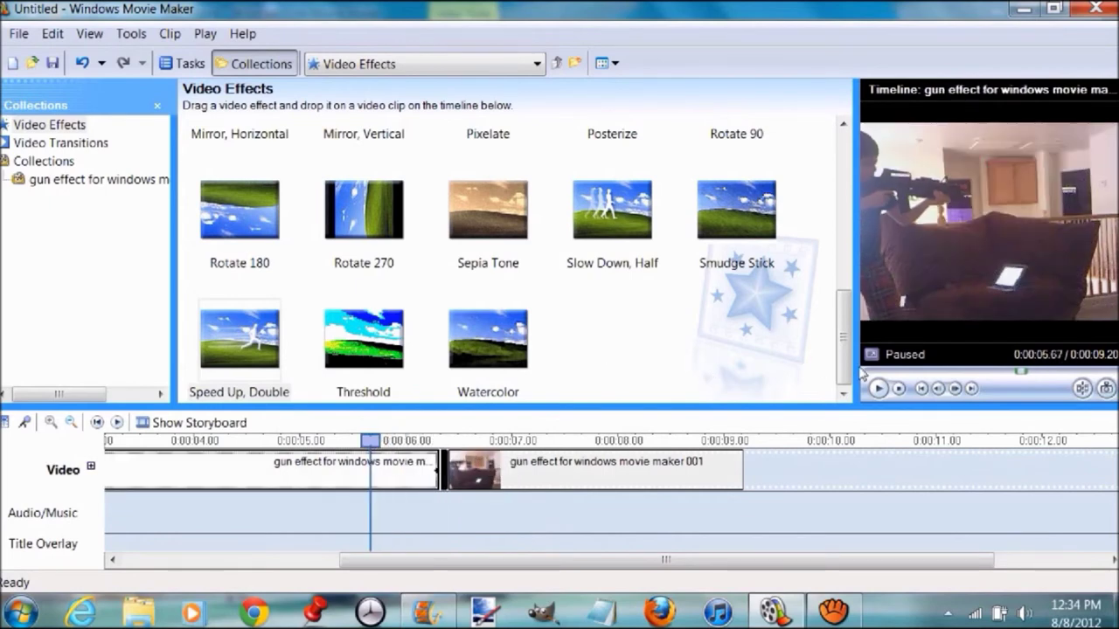
Step: Preview the cut around the sped-up flash several times, stepping into the second clip
left_click(879, 390)
left_click(879, 391)
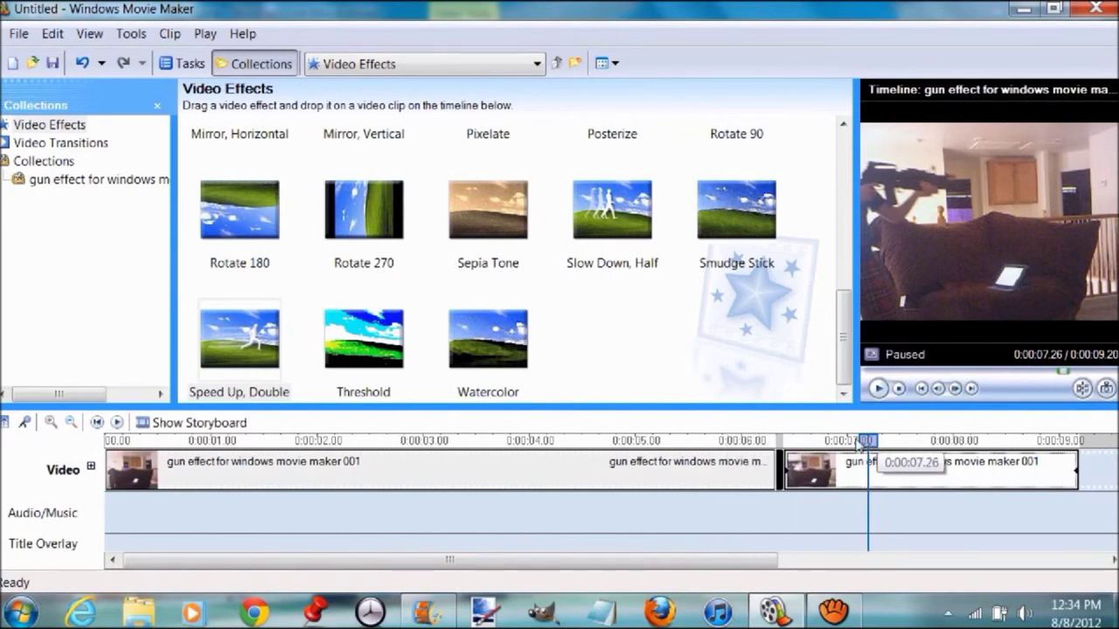
left_click_drag(861, 441, 706, 441)
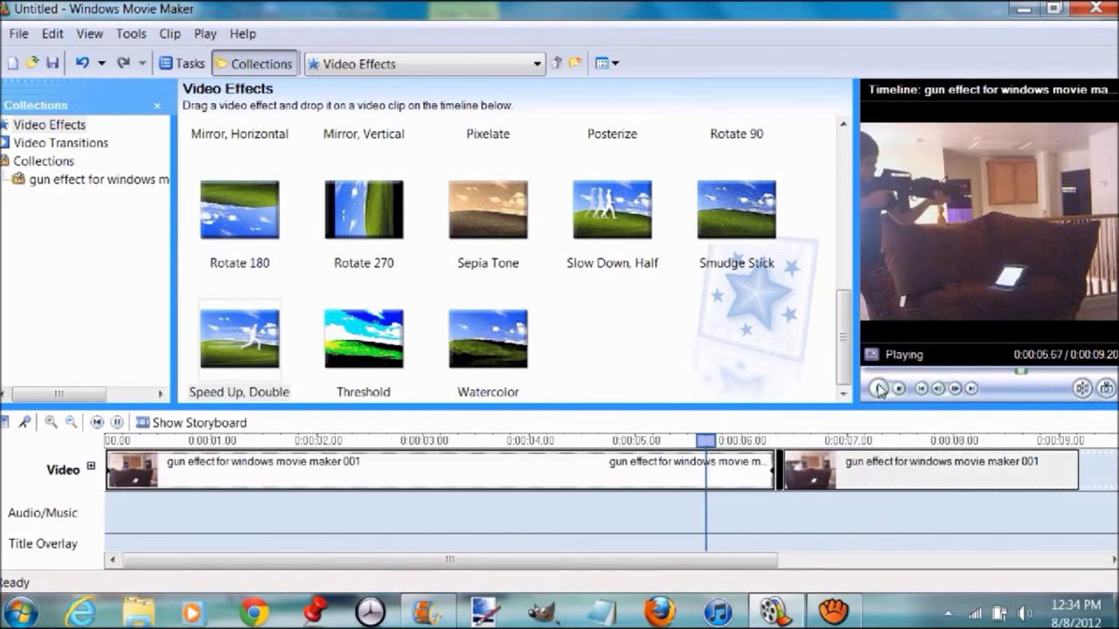
left_click(879, 389)
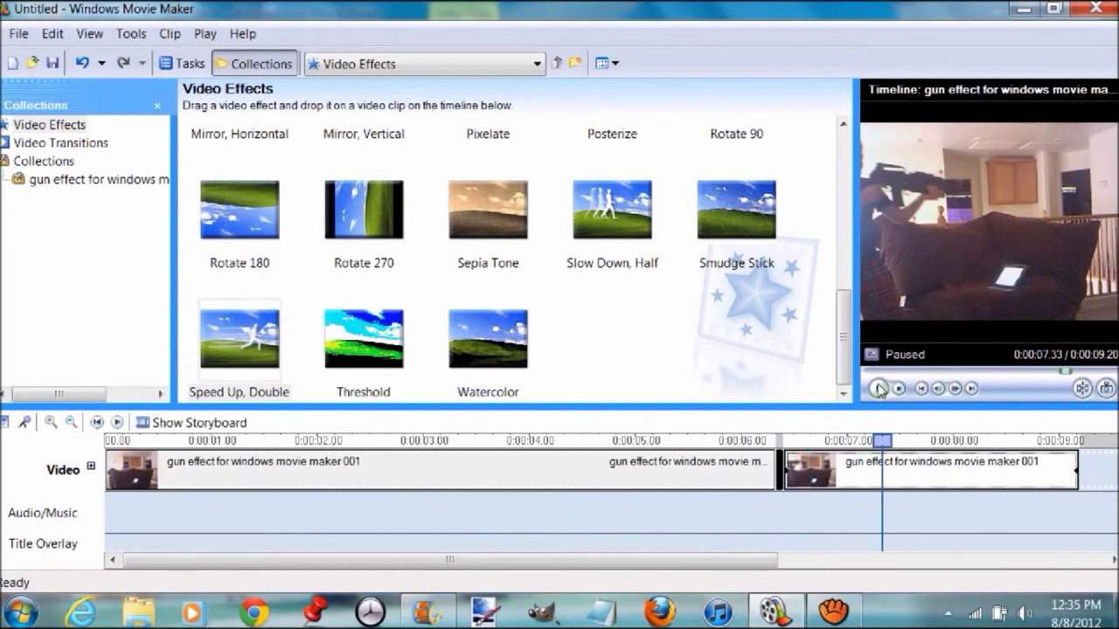
left_click(878, 389)
left_click(879, 389)
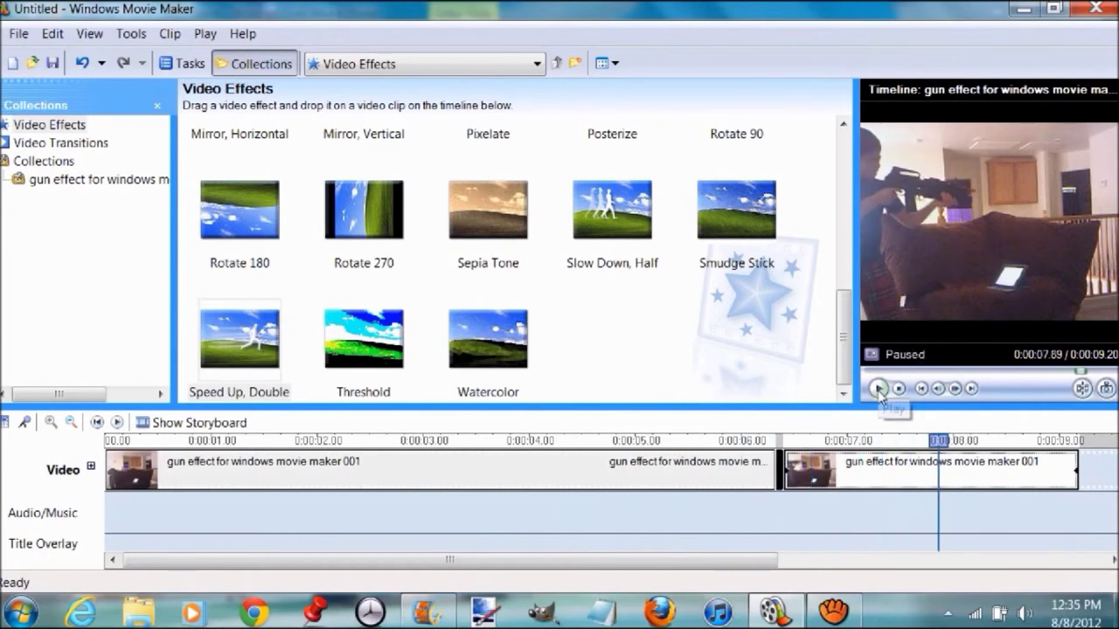
left_click_drag(933, 441, 781, 440)
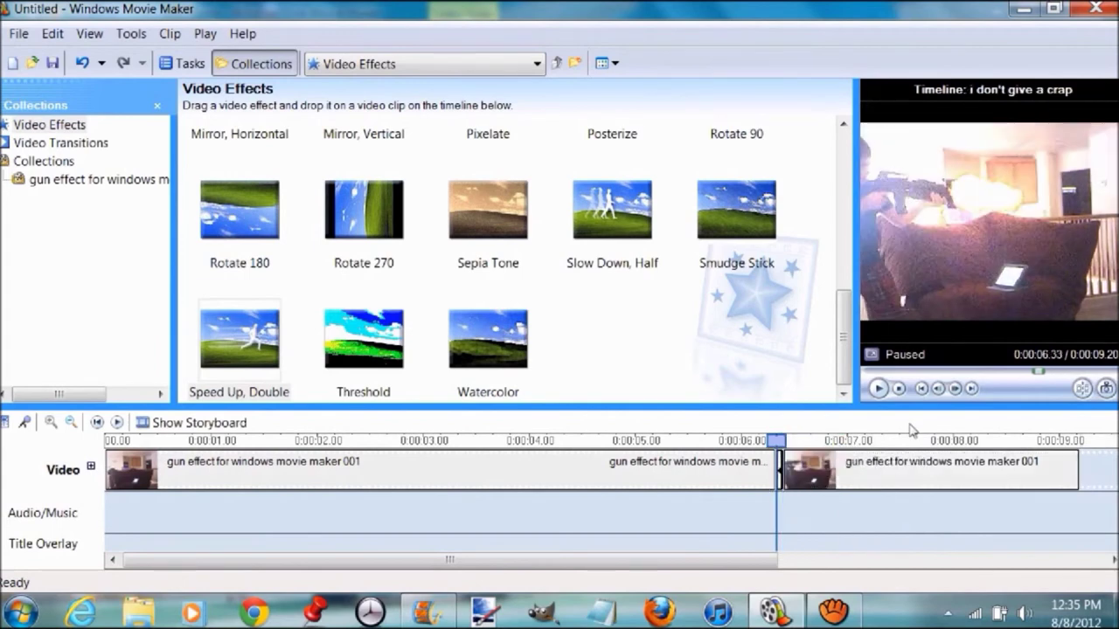
left_click(955, 389)
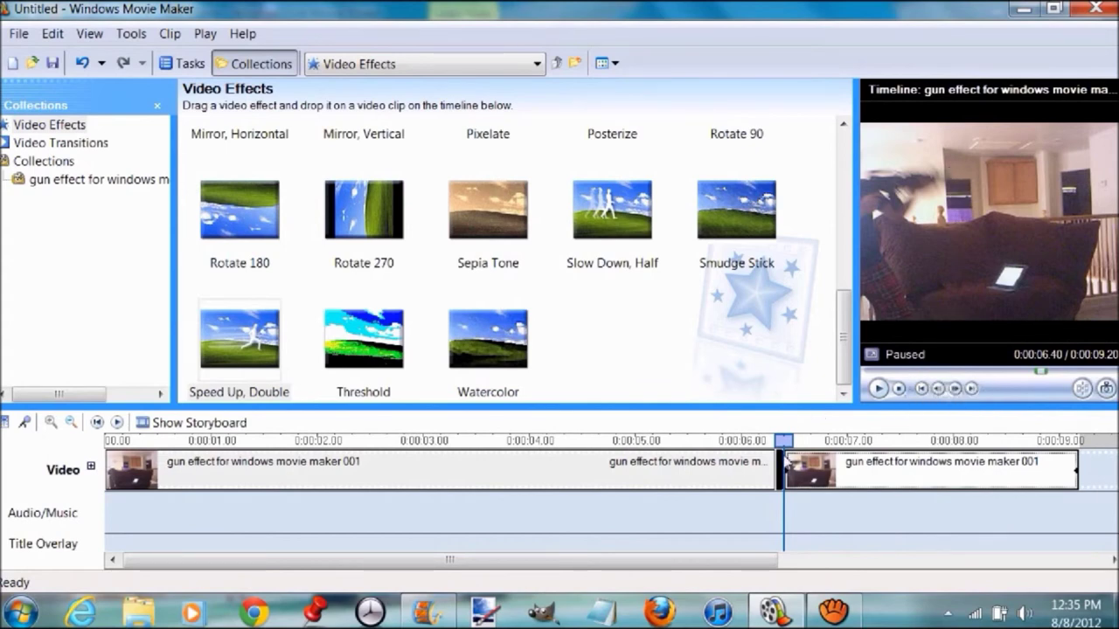
Step: Zoom the timeline out and return the playhead to the movie's start
left_click(72, 423)
left_click(71, 423)
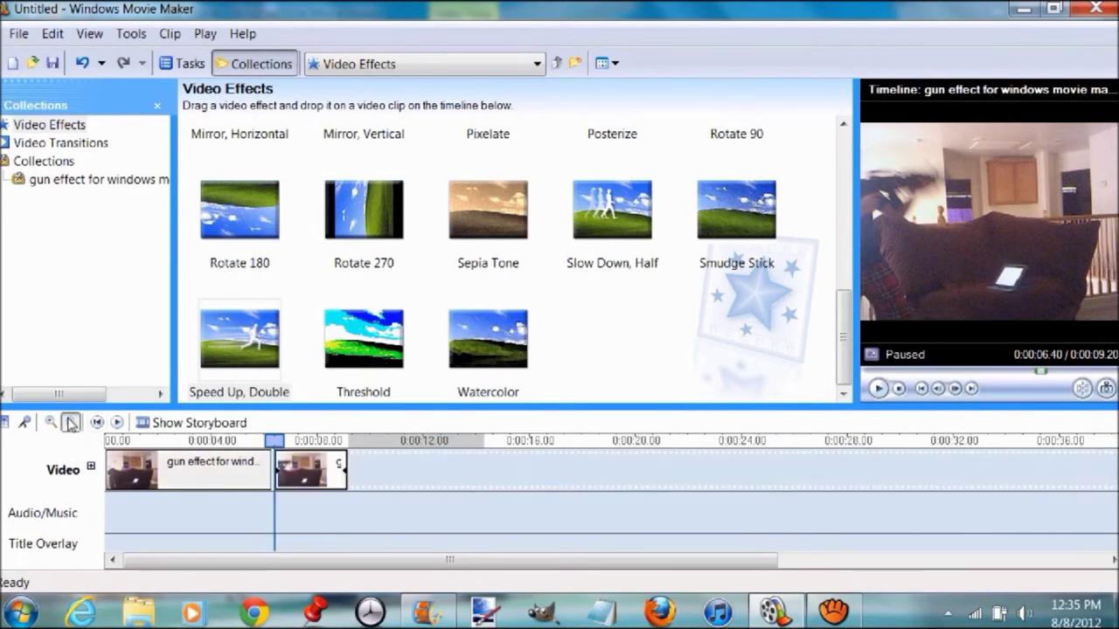
left_click_drag(288, 439, 108, 441)
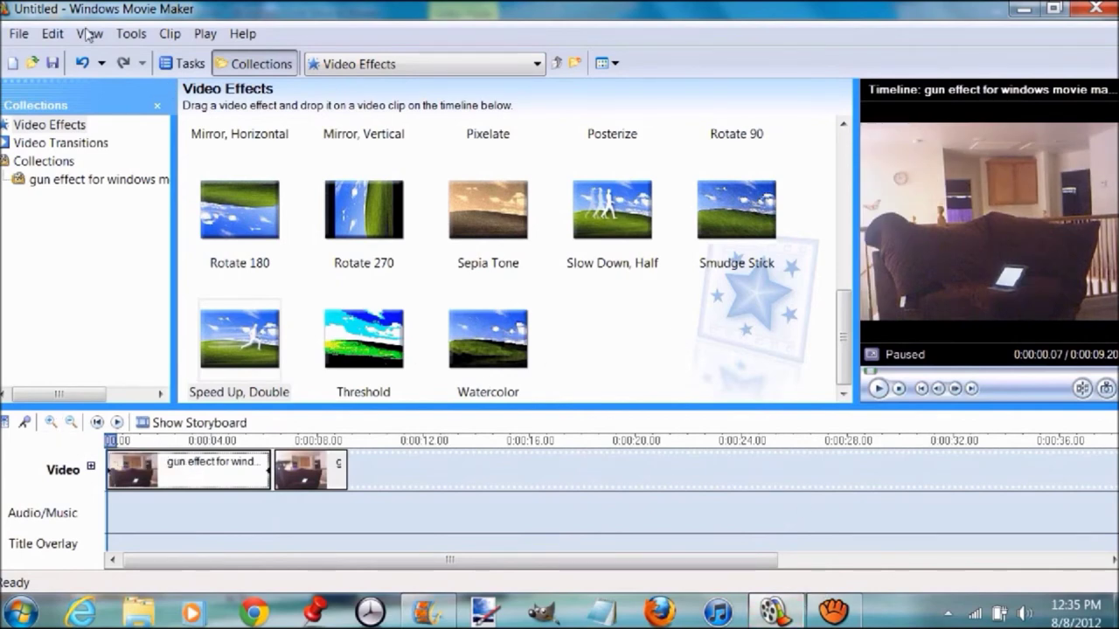
Step: Import the 'gun' sound from the Music library into the collection
left_click(18, 33)
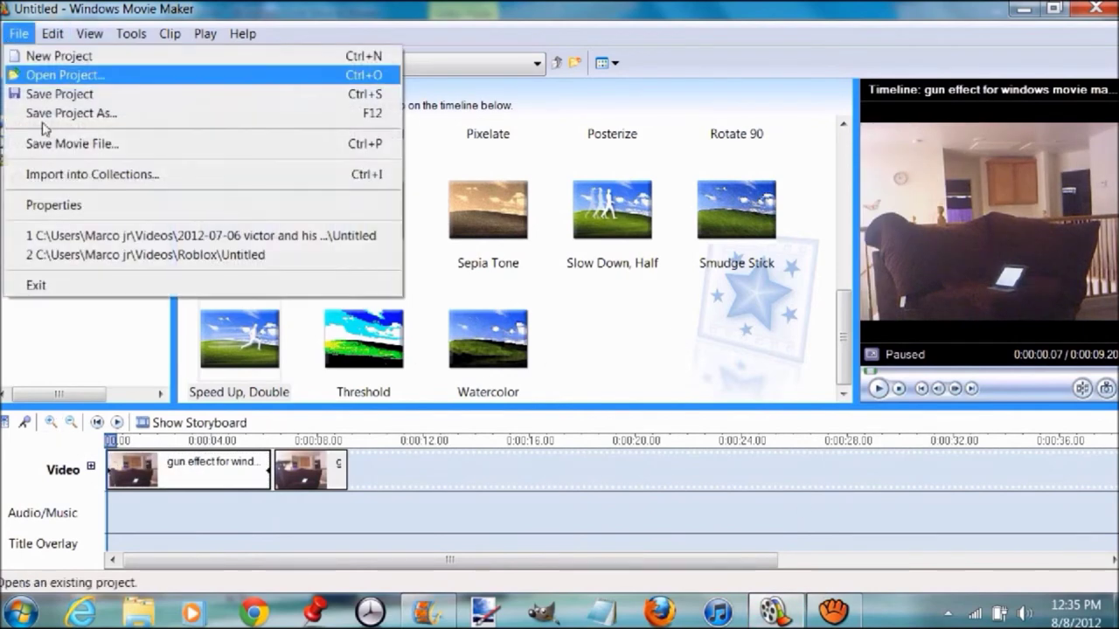
left_click(100, 181)
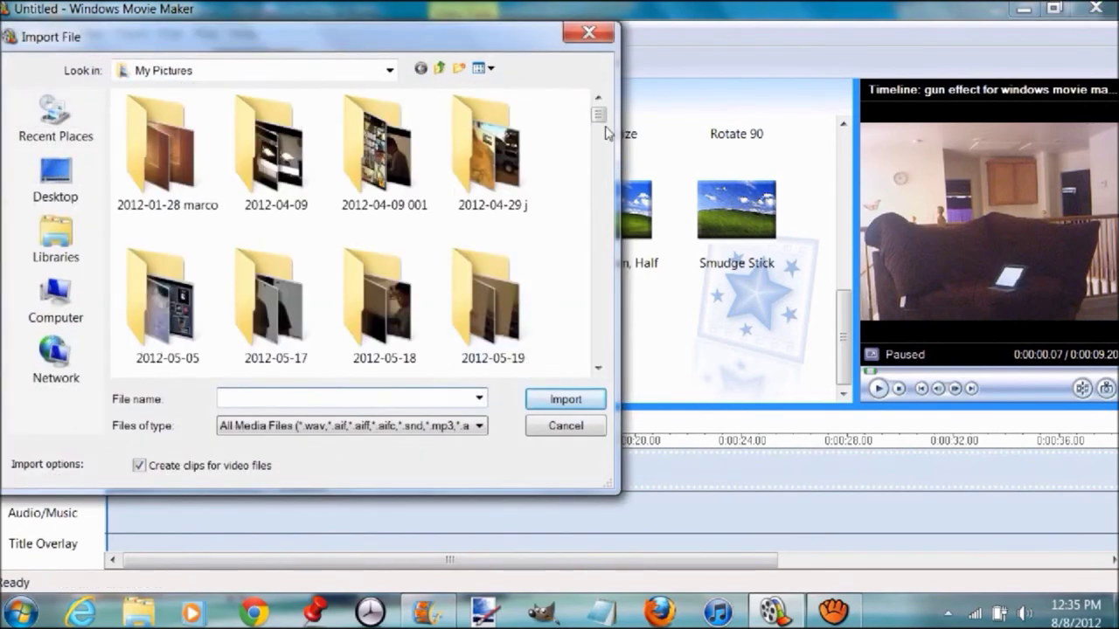
scroll(605, 131, "down", 5)
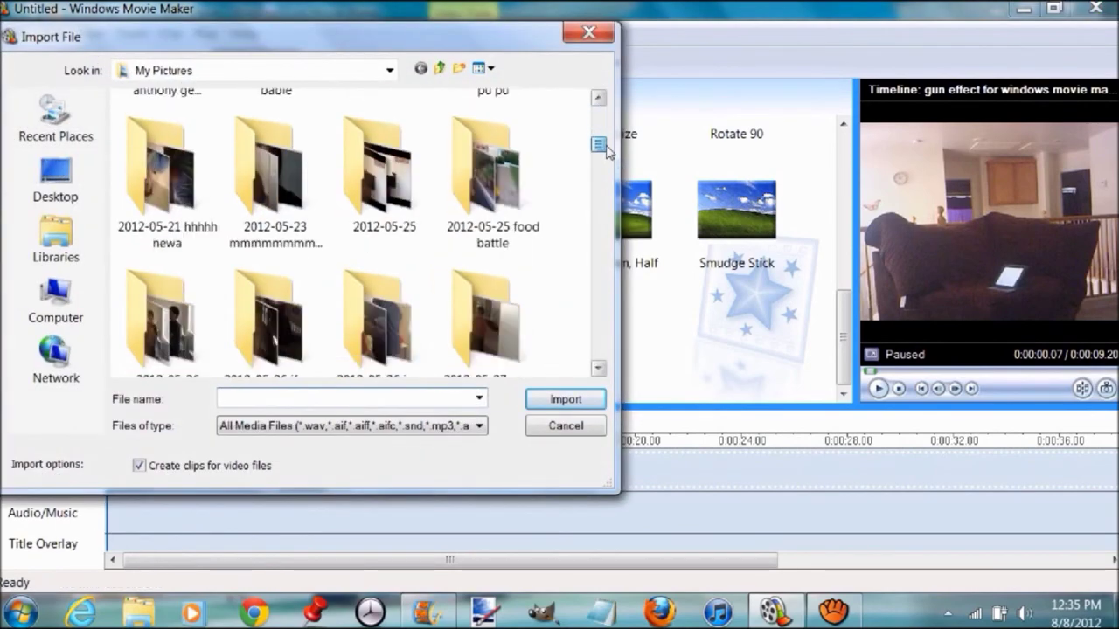
left_click(54, 234)
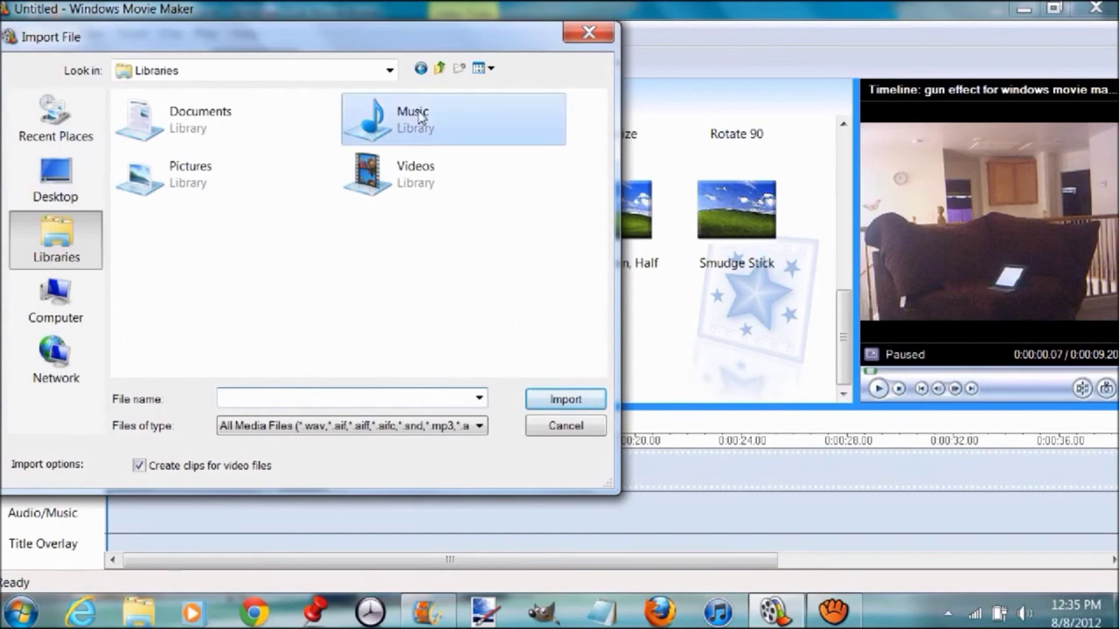
double_click(420, 117)
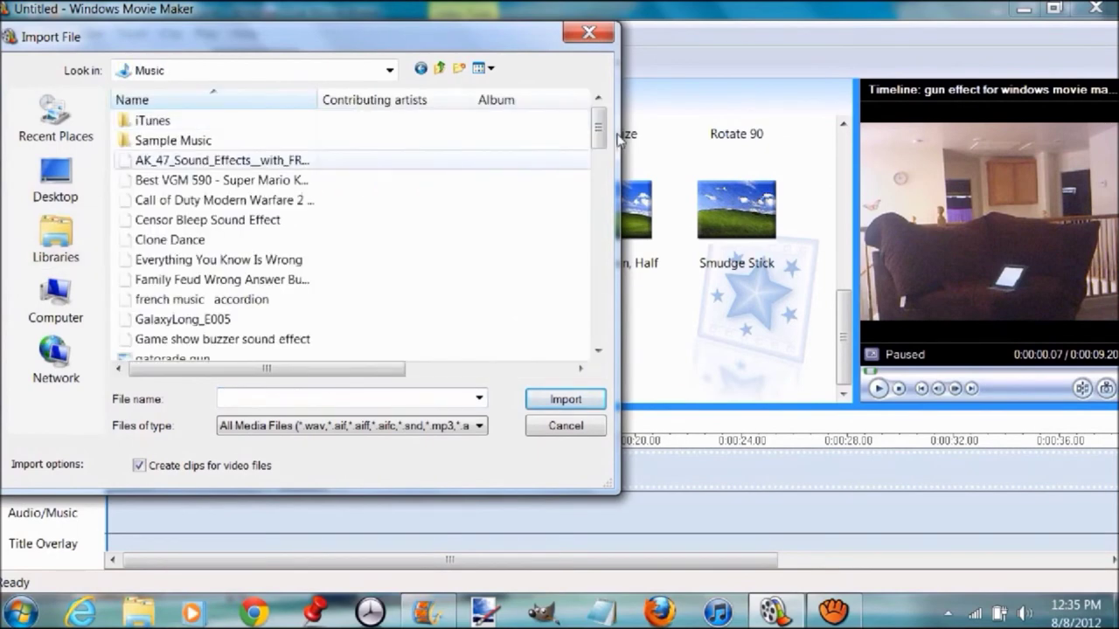
scroll(537, 175, "down", 4)
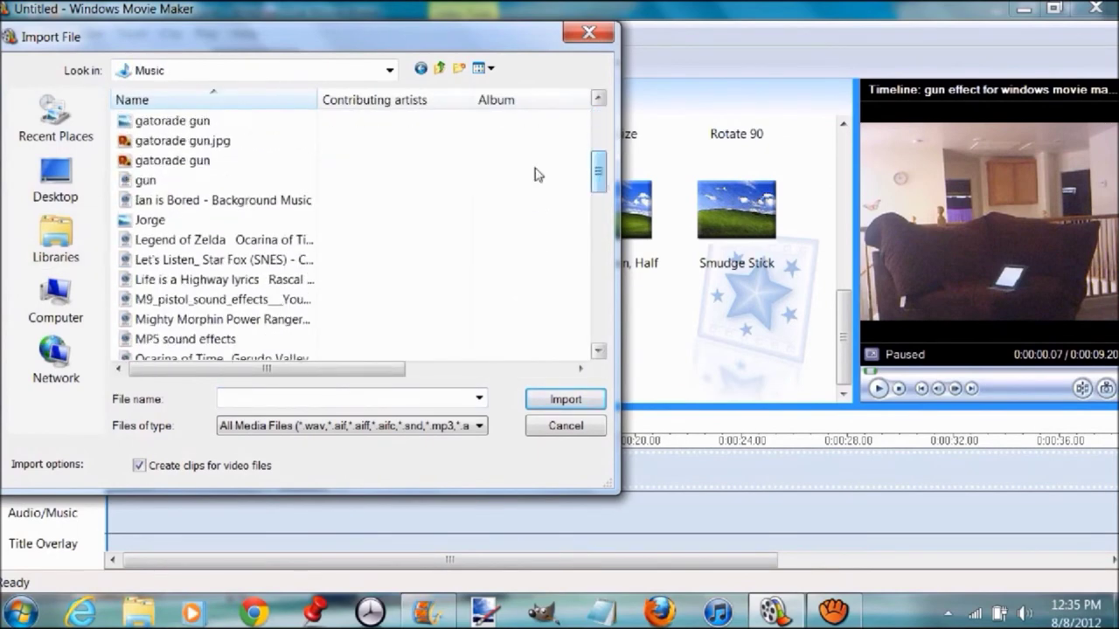
double_click(262, 180)
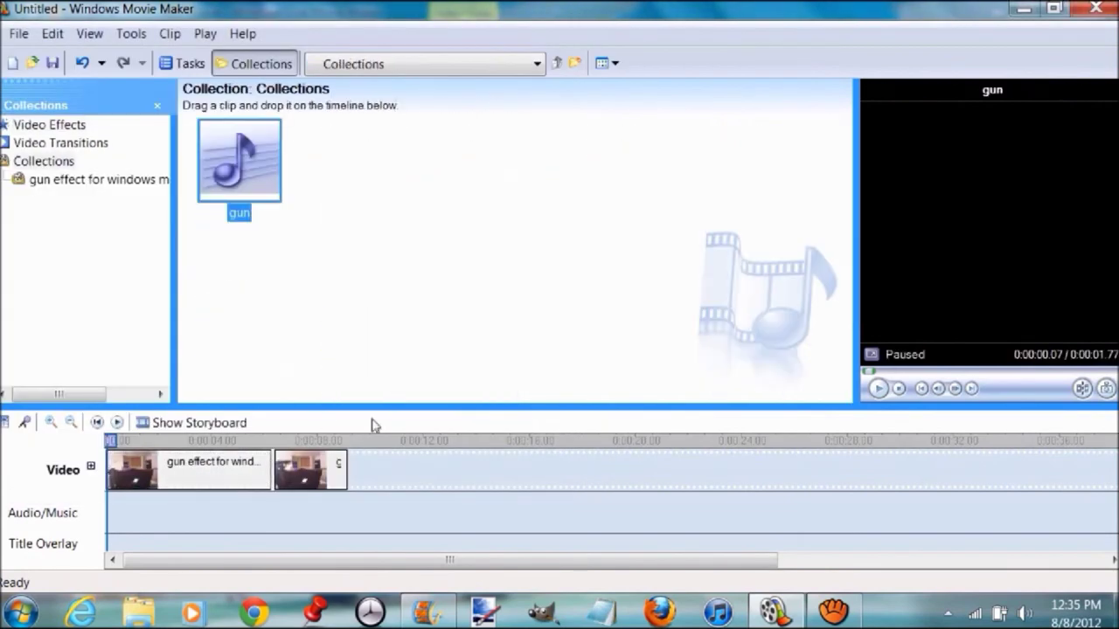
Step: Place the 'gun' sound on the audio track starting at 0:00:05.87
left_click_drag(271, 182, 257, 505)
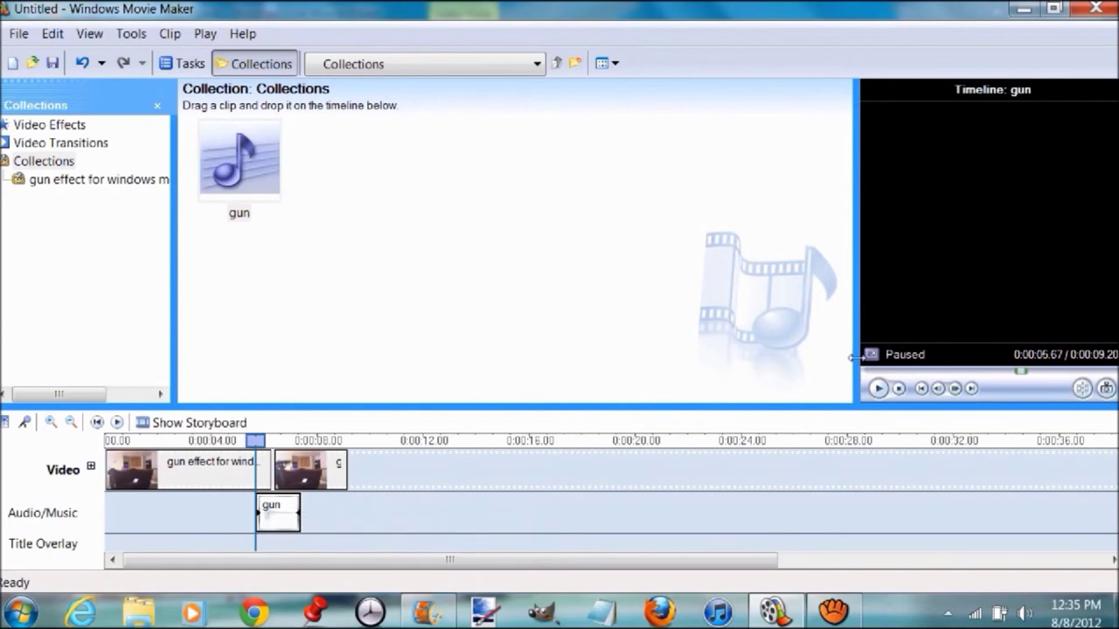
key("space")
key("space")
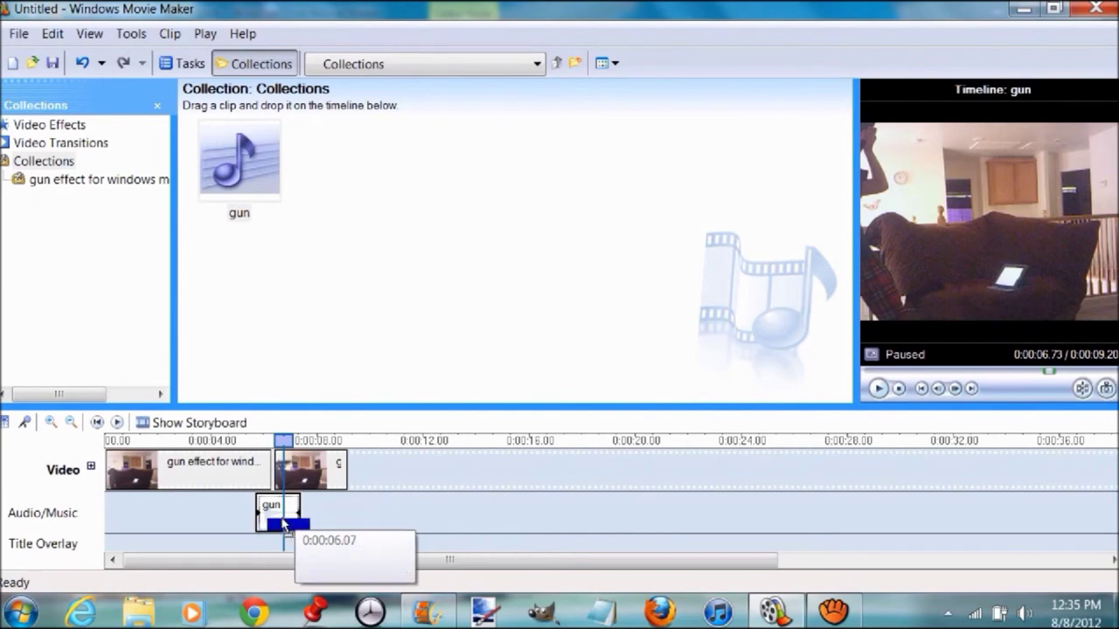
left_click(277, 523)
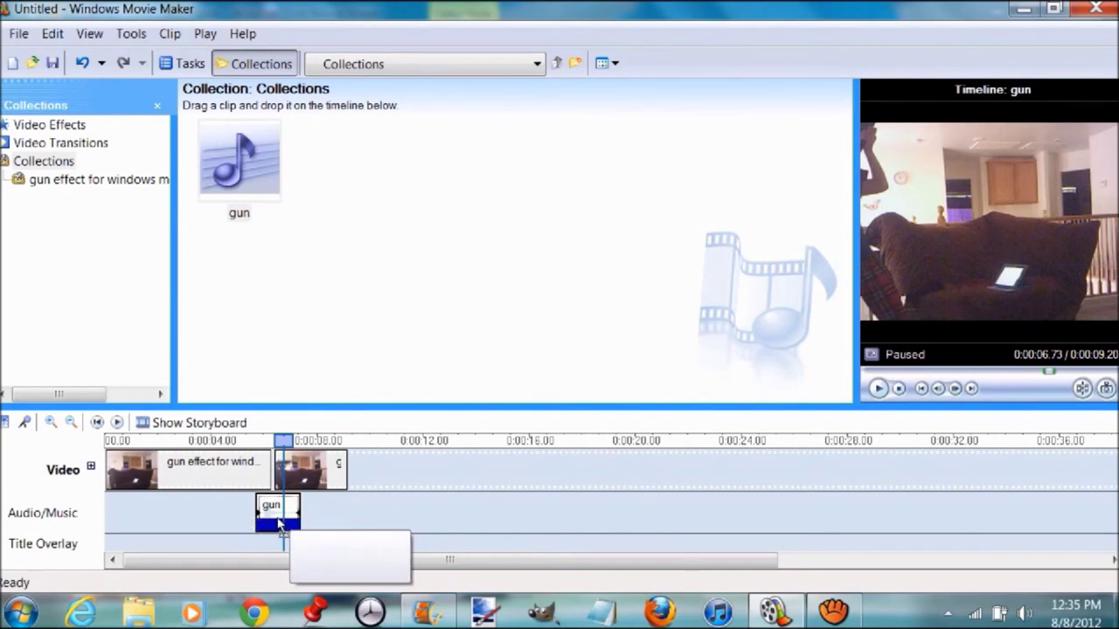
left_click_drag(280, 523, 279, 523)
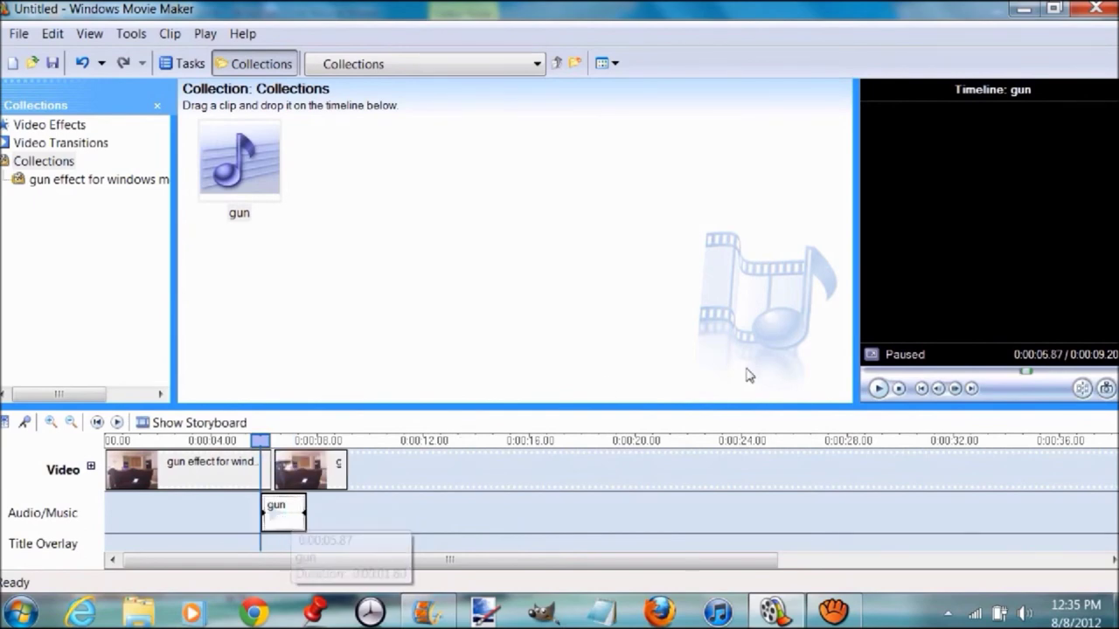
Step: Play from just before the gun sound to check its timing against the flash
left_click_drag(261, 440, 235, 441)
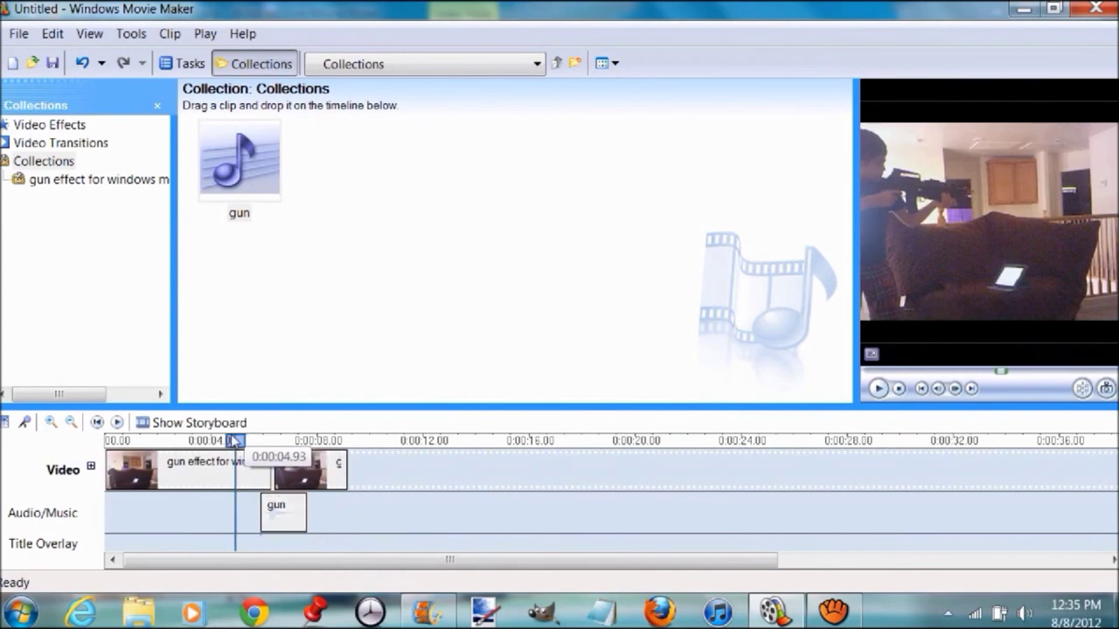
left_click(879, 390)
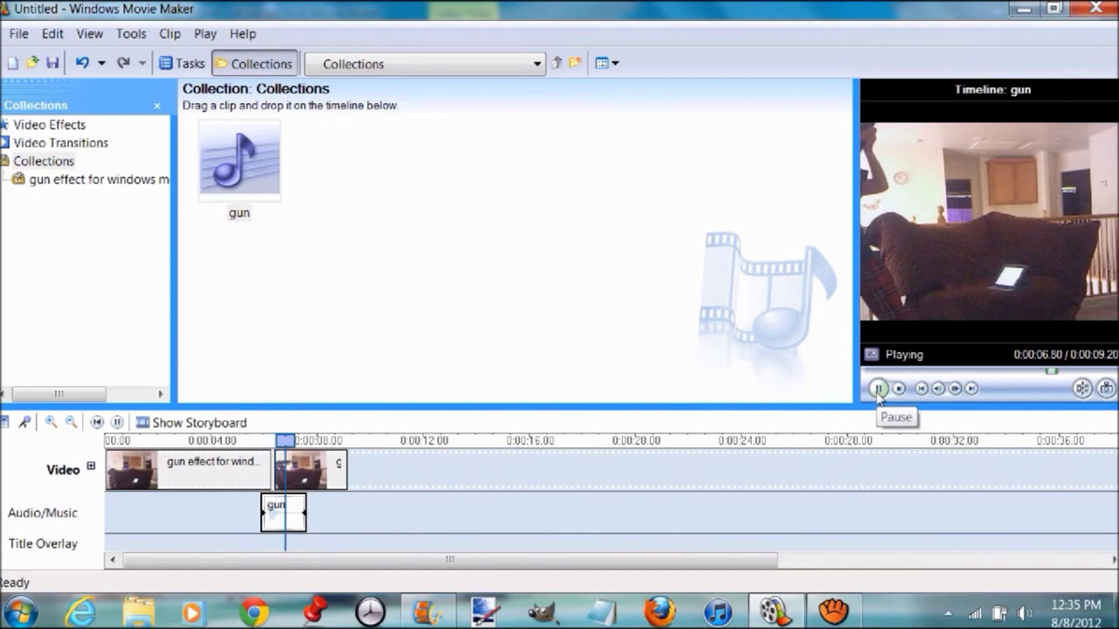
left_click(878, 389)
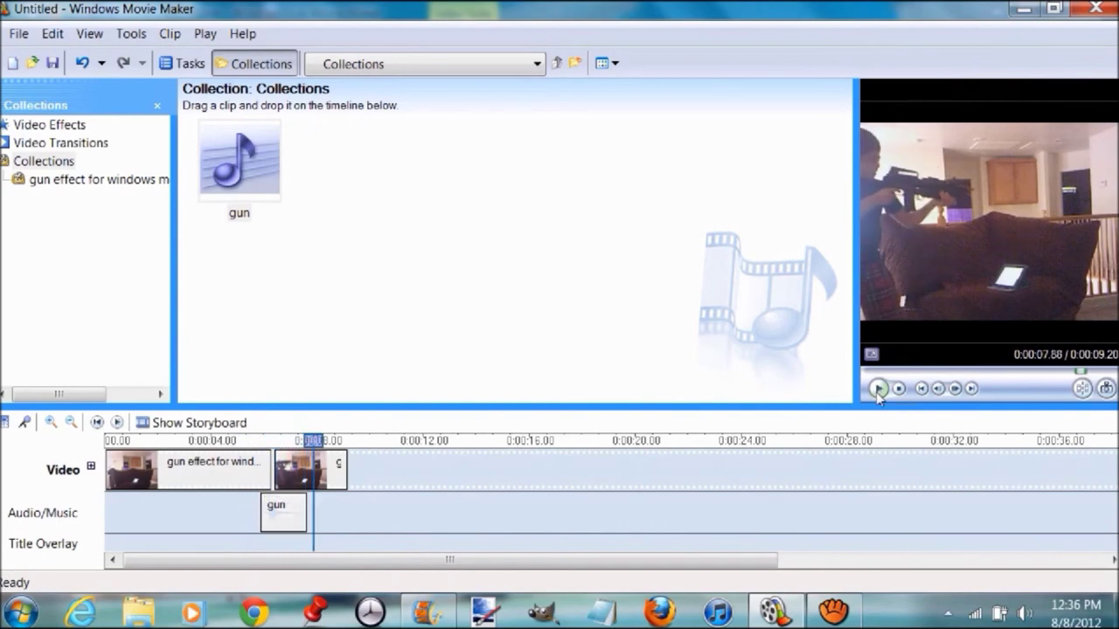
left_click(833, 612)
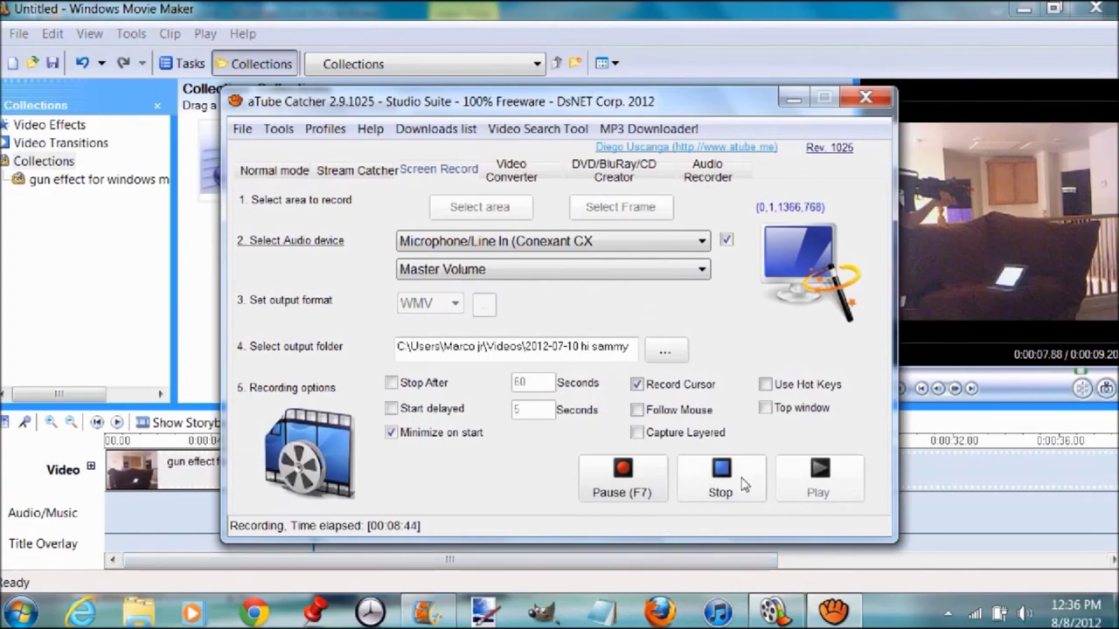